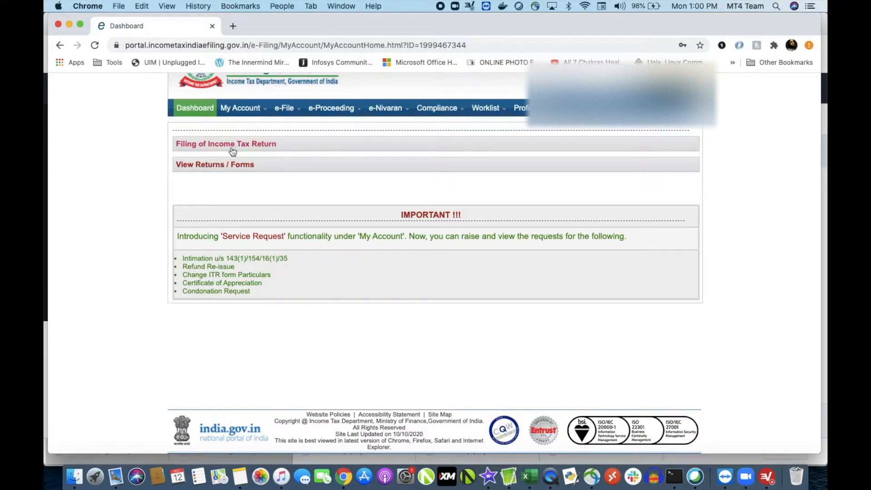
- Open the saved ITR-1 draft for assessment year 2020-21 and agree to check the prefilled data
left_click(290, 111)
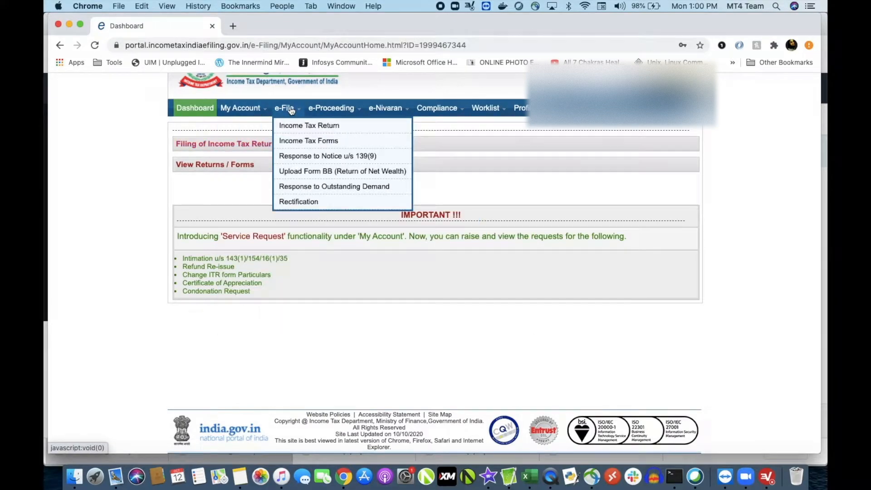
left_click(289, 126)
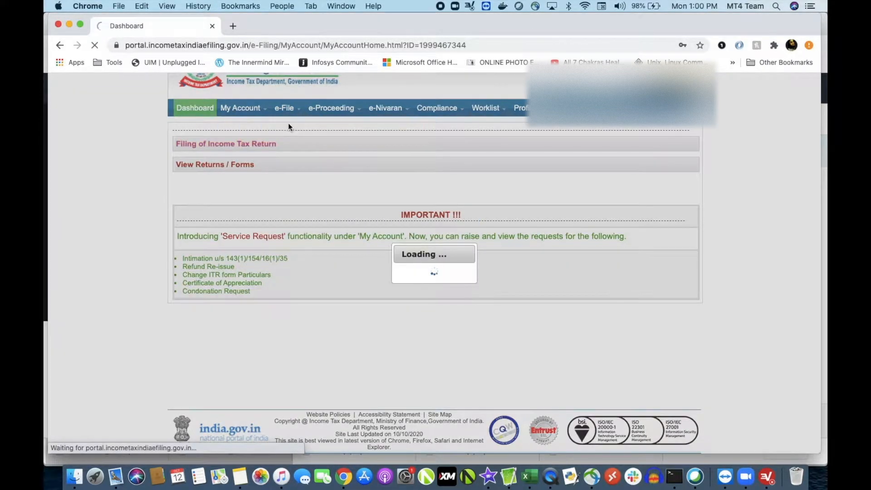
scroll(288, 122, "down", 1)
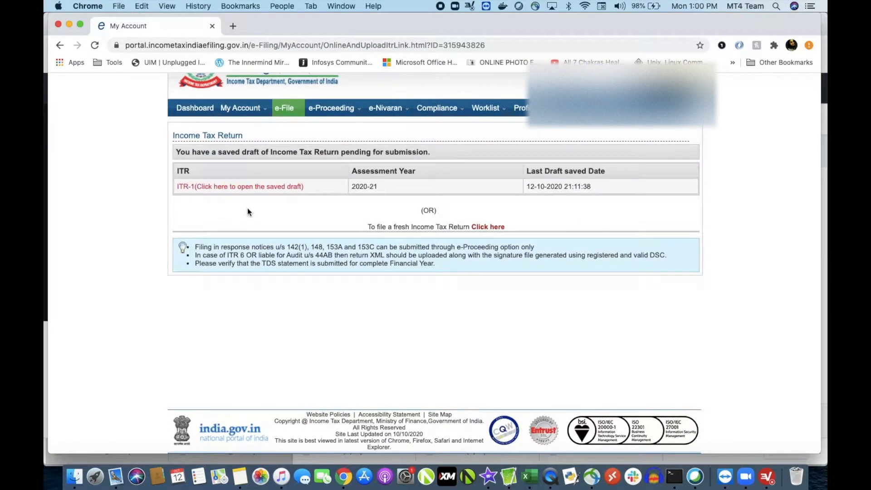
left_click(240, 184)
left_click(198, 190)
left_click(367, 215)
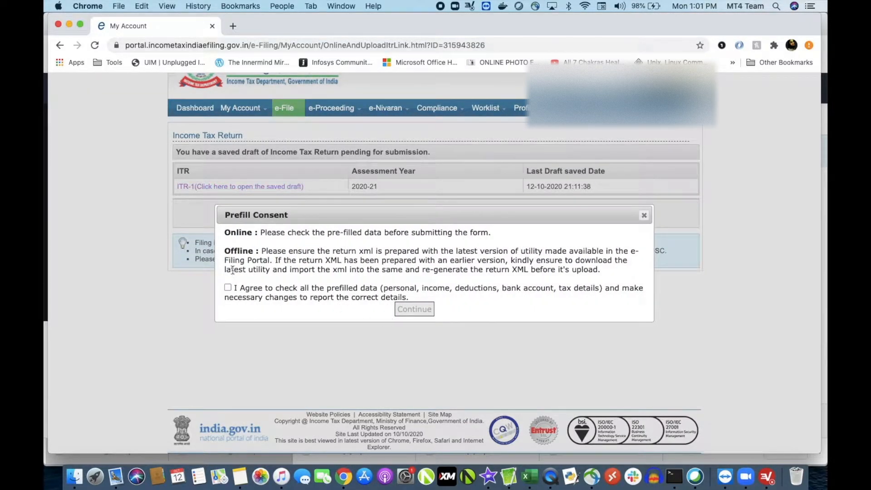
left_click(229, 287)
left_click(414, 309)
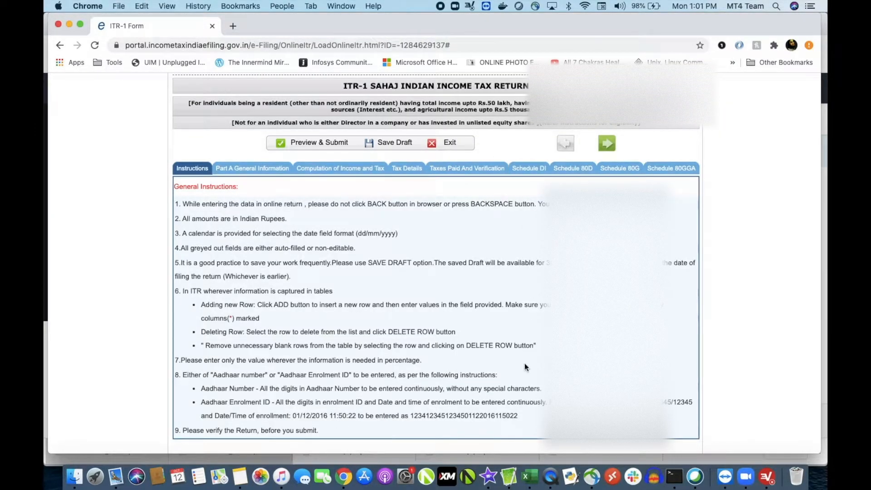
- In Part A General Information, choose 139(1)-On or before due date, answer NO to the seventh proviso question, and save the draft
left_click(247, 169)
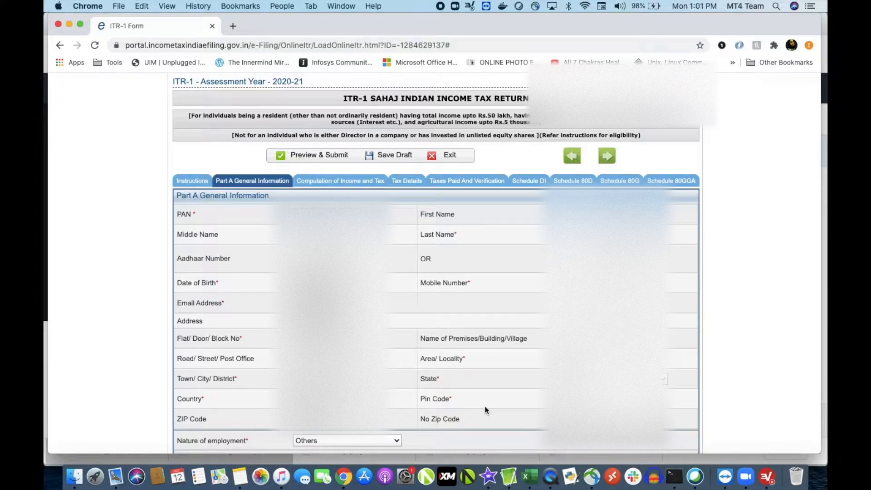
scroll(484, 407, "down", 8)
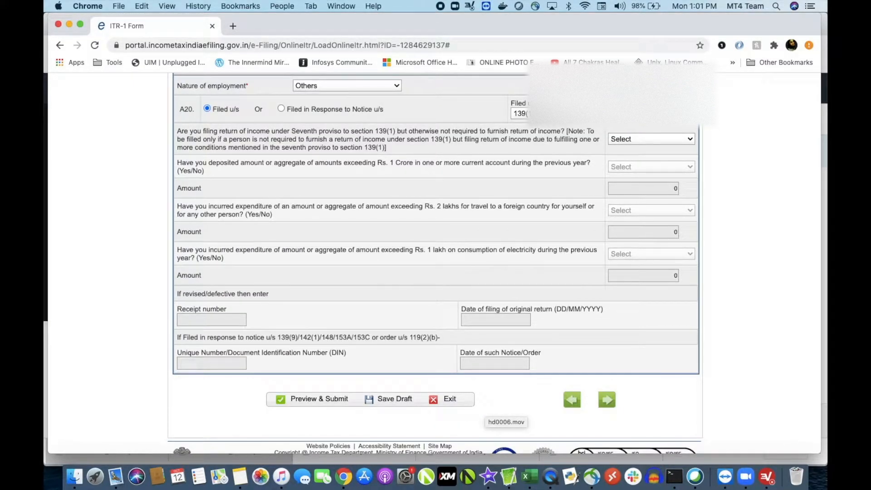
left_click(521, 114)
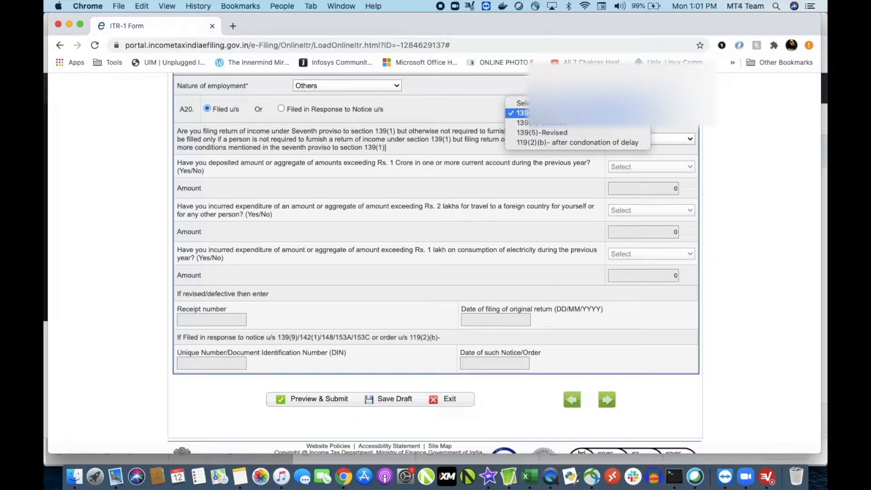
left_click(531, 112)
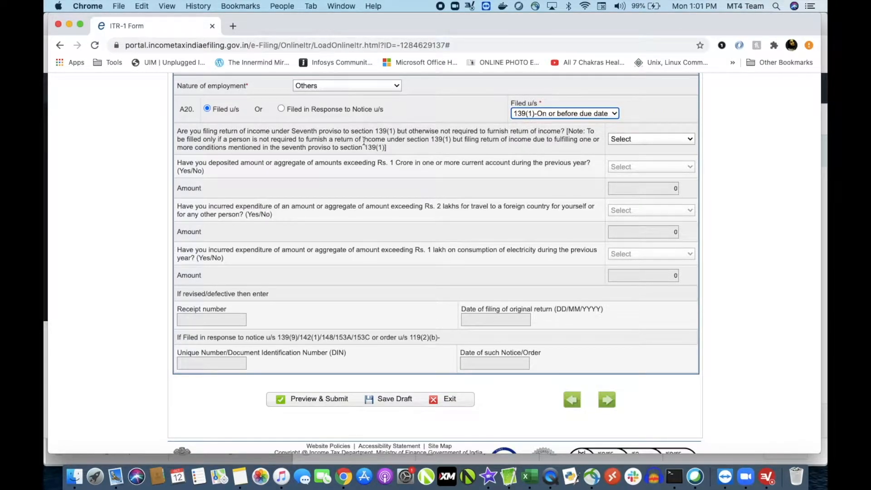
left_click(177, 130)
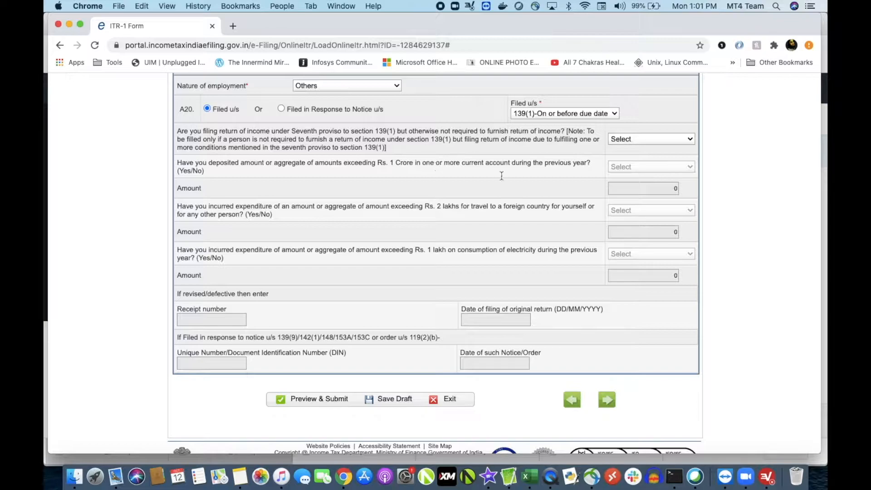
left_click(637, 139)
left_click(635, 156)
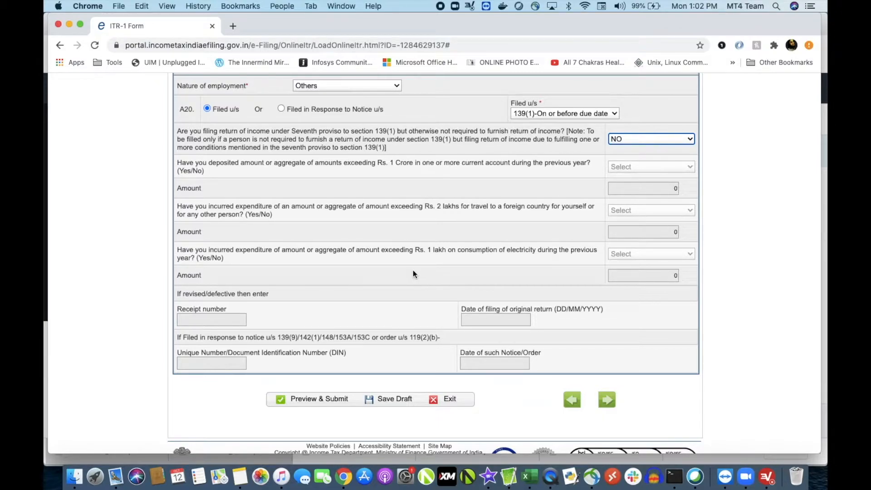
left_click(393, 404)
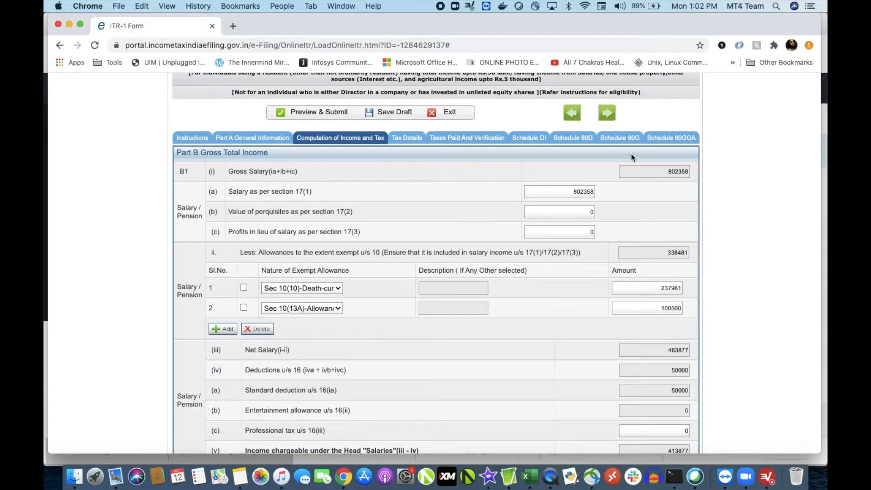
- Review the gross salary and the exempt allowances under section 10, including the Sec 10(13A) house rent entry
left_click(671, 172)
double_click(681, 171)
left_click(667, 291)
left_click(338, 309)
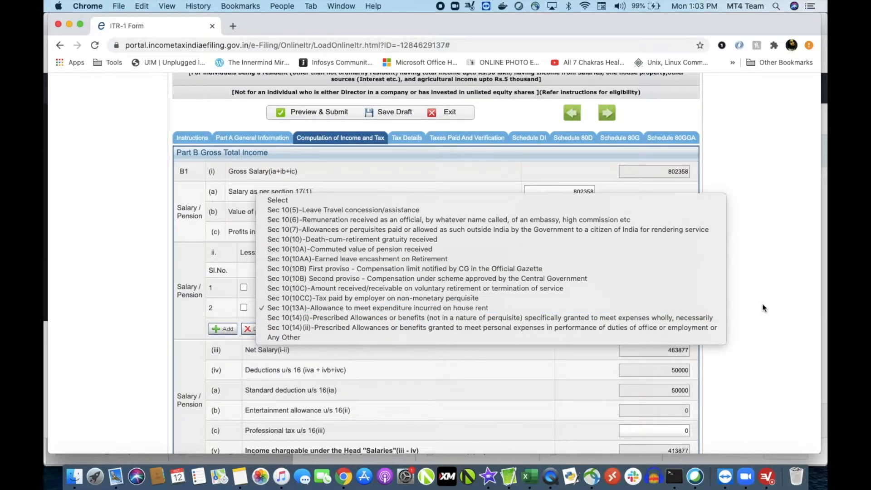
left_click(699, 308)
left_click(657, 307)
left_click_drag(658, 307, 695, 301)
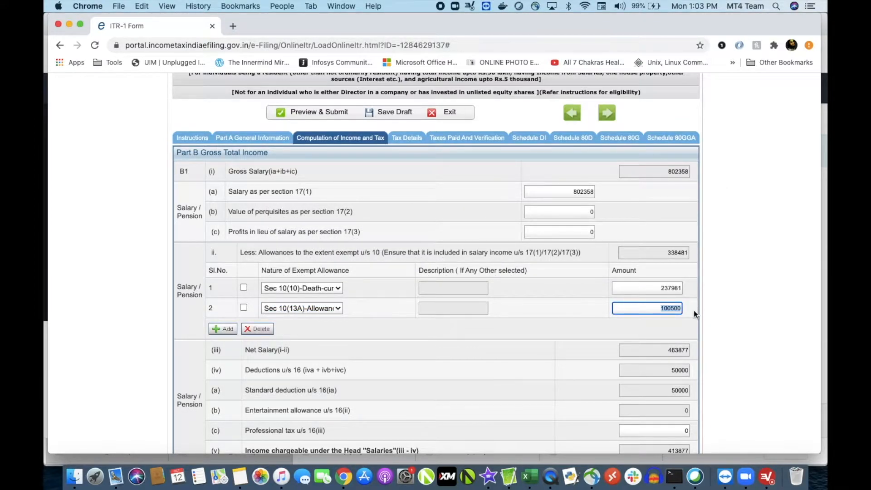
- Check the section 16 deductions, the standard deduction and the income chargeable under the head Salaries
scroll(693, 309, "down", 5)
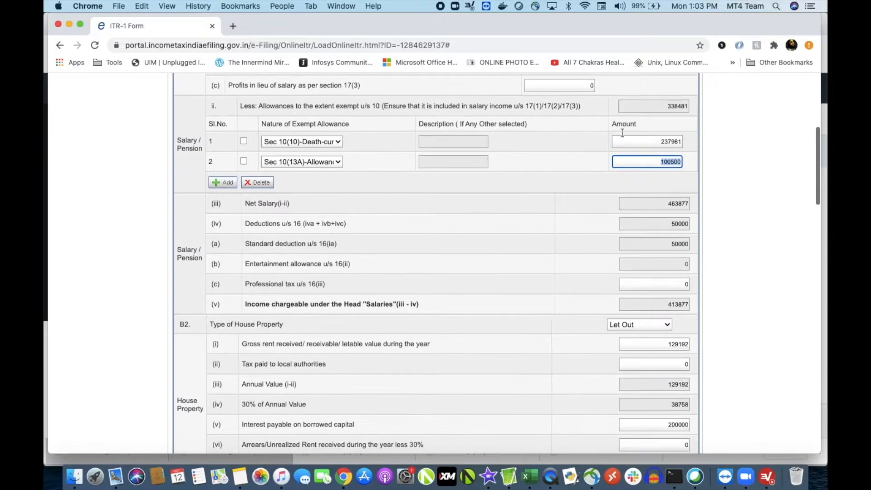
scroll(668, 207, "down", 2)
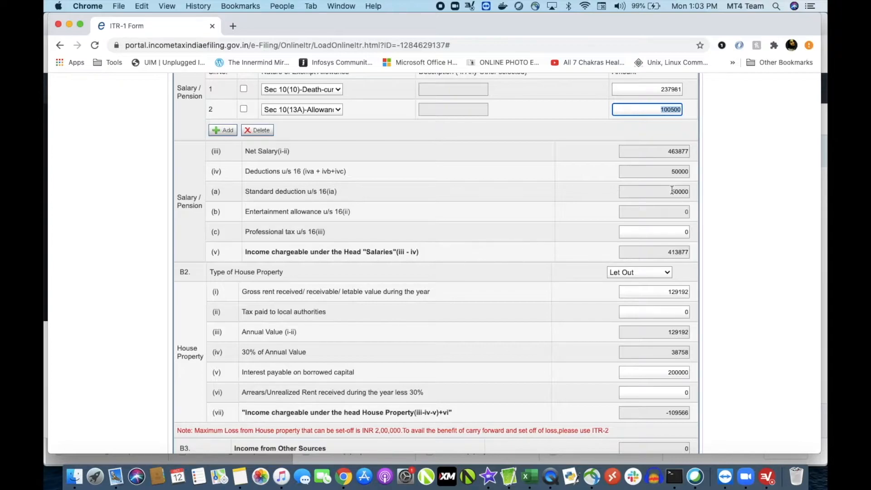
left_click(672, 189)
double_click(673, 175)
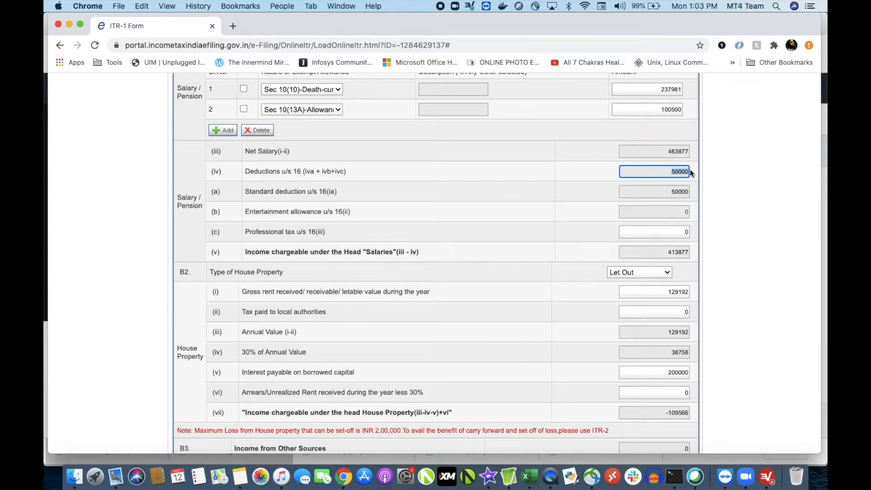
left_click(670, 190)
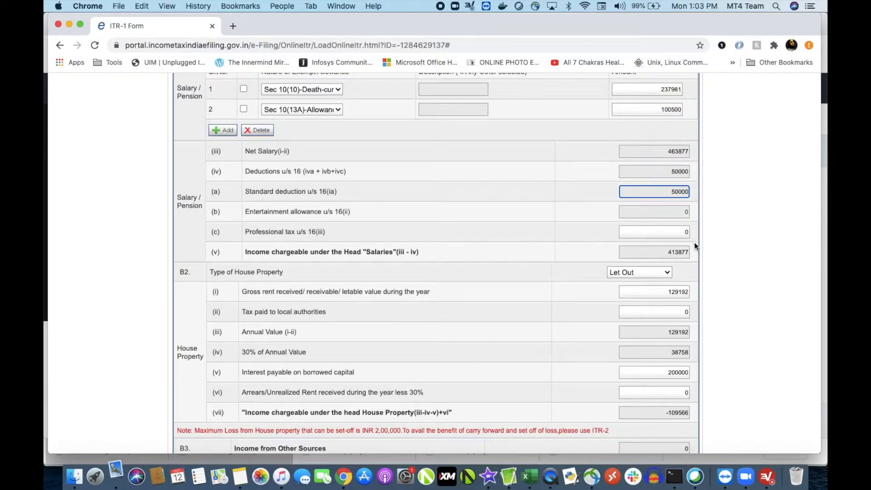
left_click(654, 213)
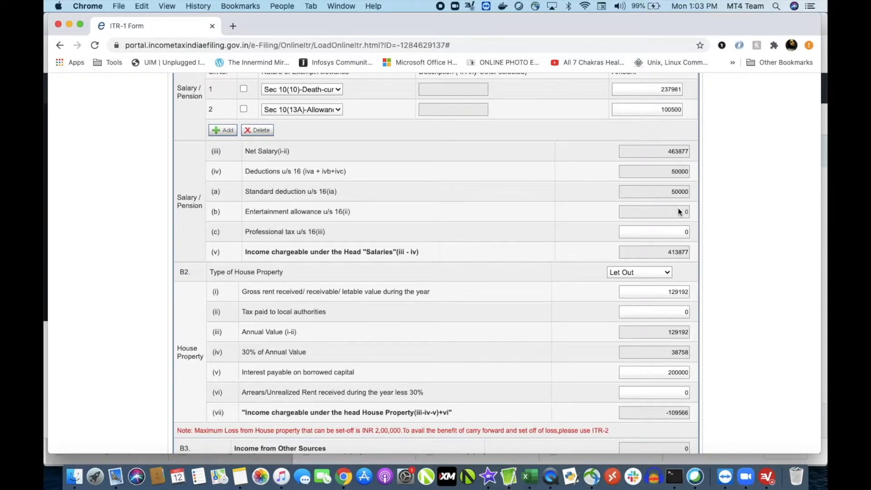
left_click(661, 253)
left_click_drag(661, 253, 703, 254)
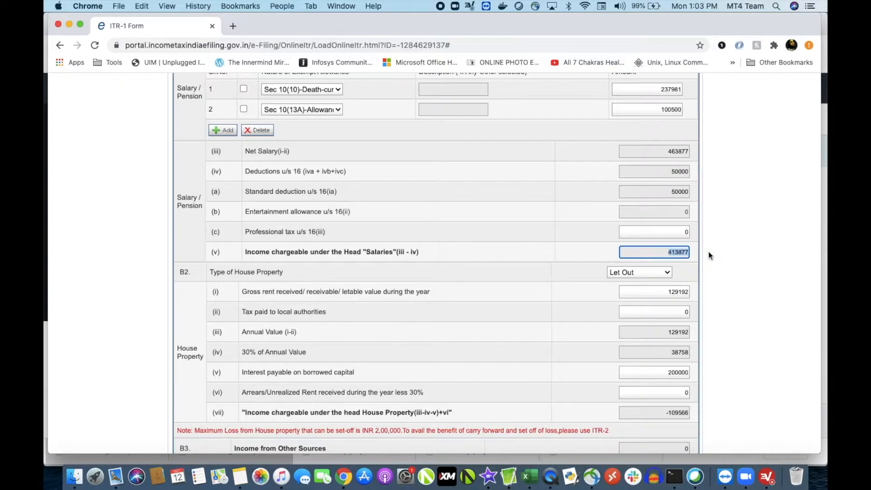
scroll(698, 250, "up", 5)
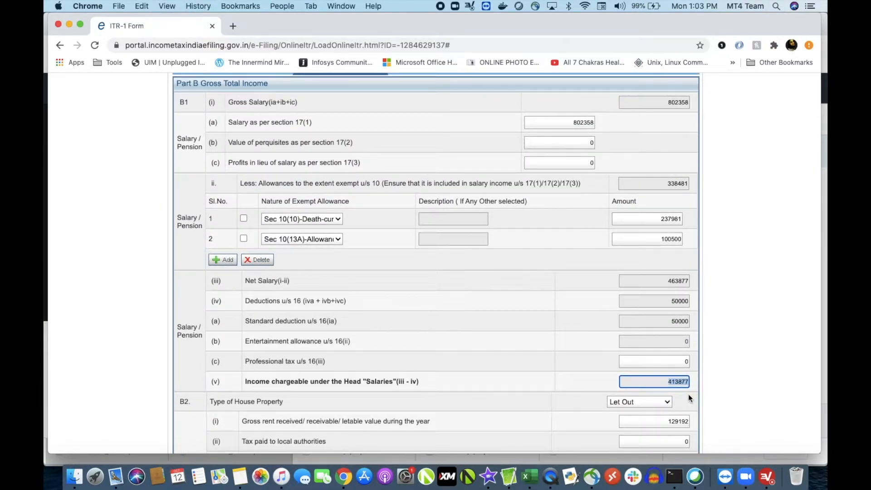
- Review the let-out house property's type, gross rent, 30% of annual value and interest payable on borrowed capital
scroll(687, 397, "down", 8)
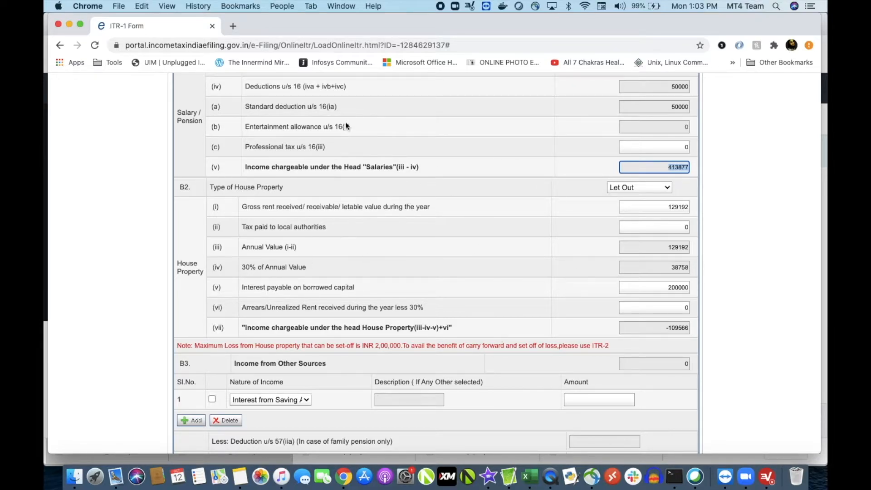
left_click(648, 189)
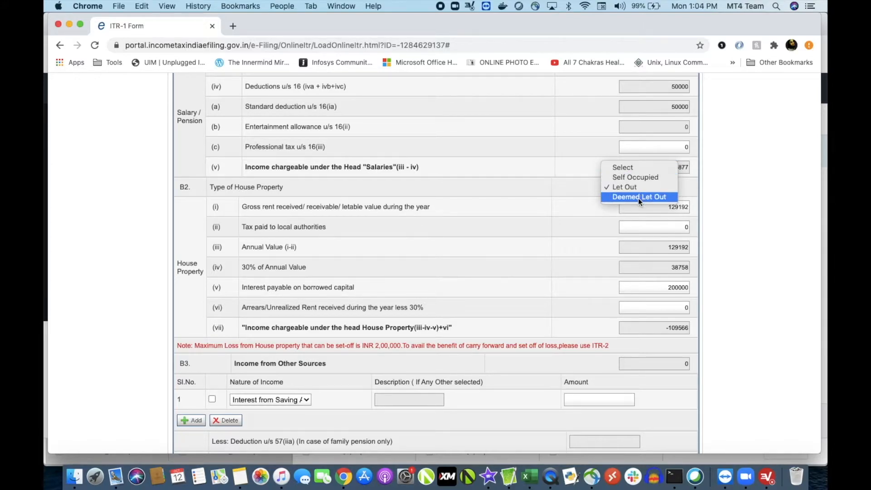
left_click(621, 189)
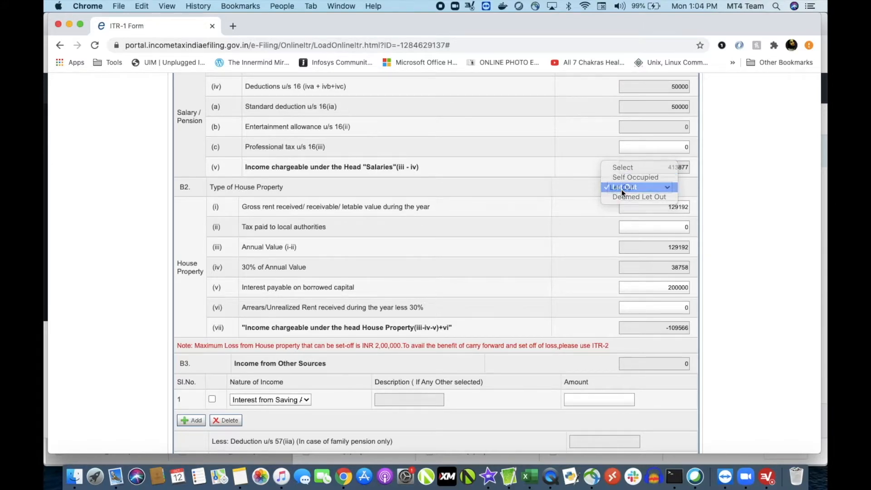
left_click_drag(654, 204, 693, 211)
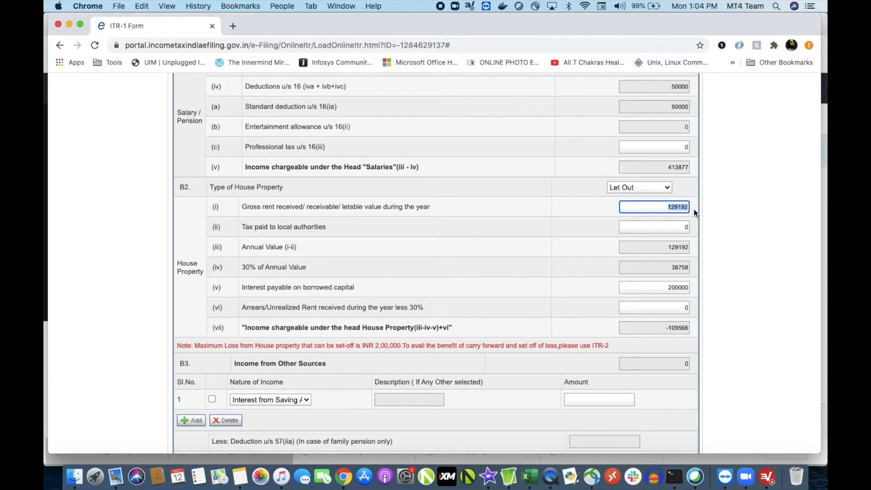
left_click(644, 213)
left_click(671, 270)
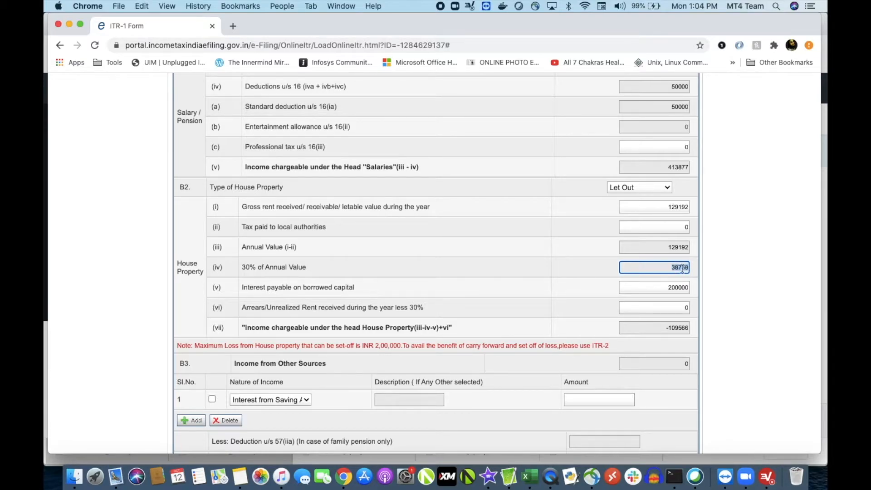
left_click(655, 265)
left_click(243, 290)
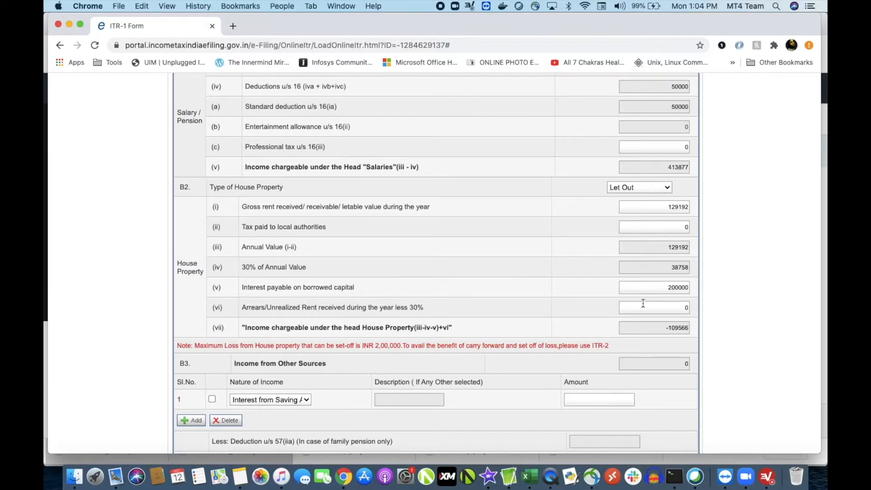
left_click_drag(666, 291, 708, 291)
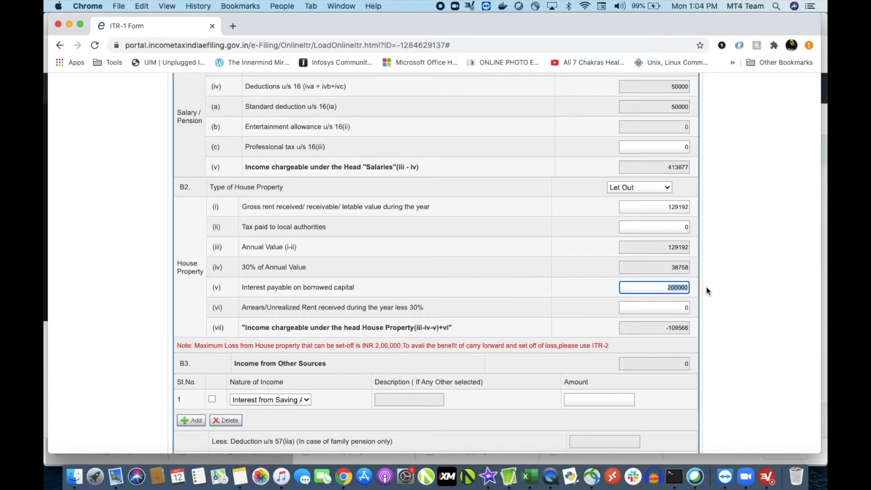
left_click(706, 287)
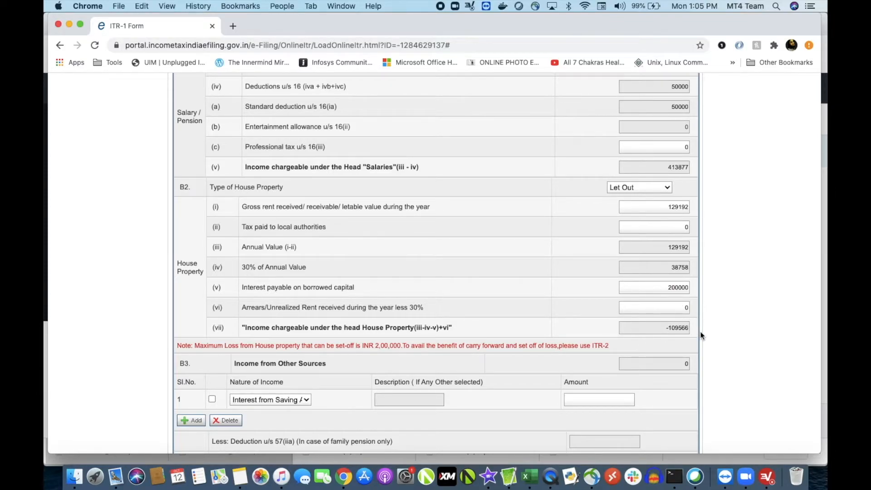
- Enter 15900 as the savings account interest under Income from Other Sources
scroll(700, 336, "down", 5)
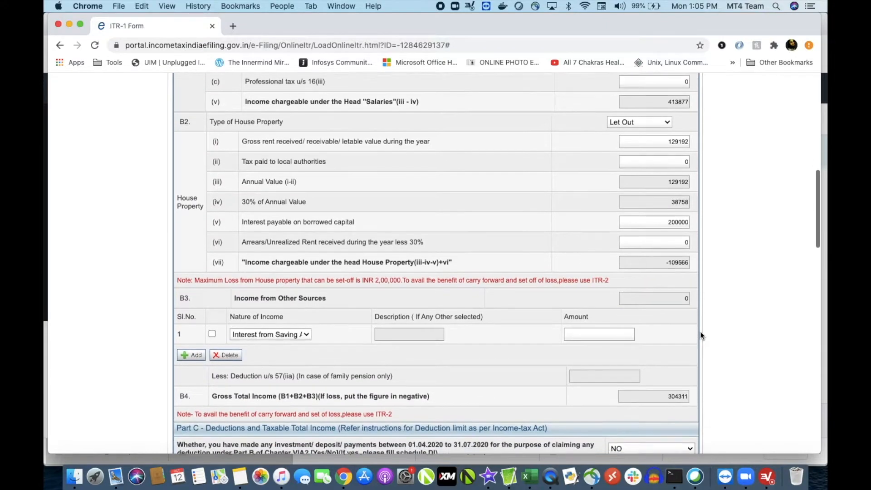
scroll(701, 335, "down", 3)
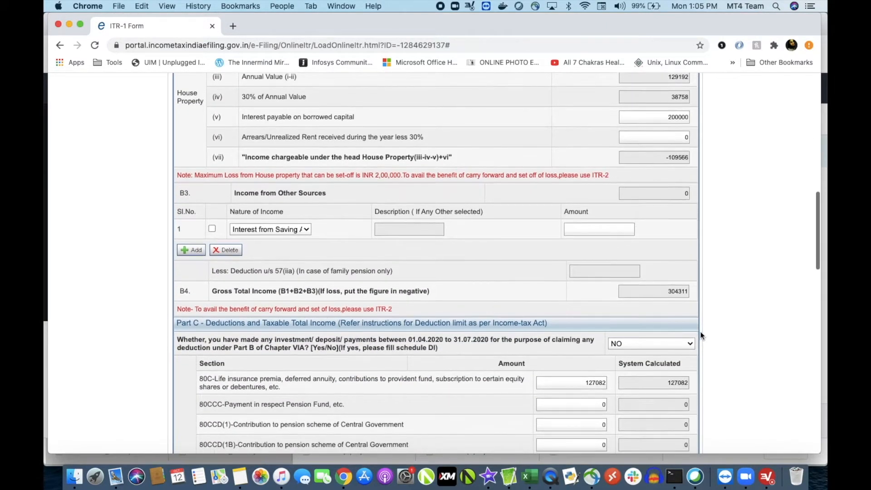
scroll(701, 335, "down", 1)
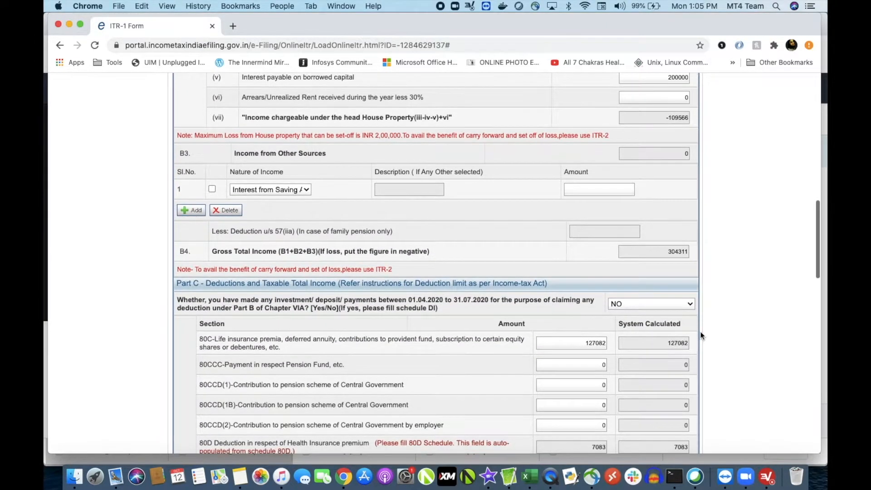
left_click(580, 191)
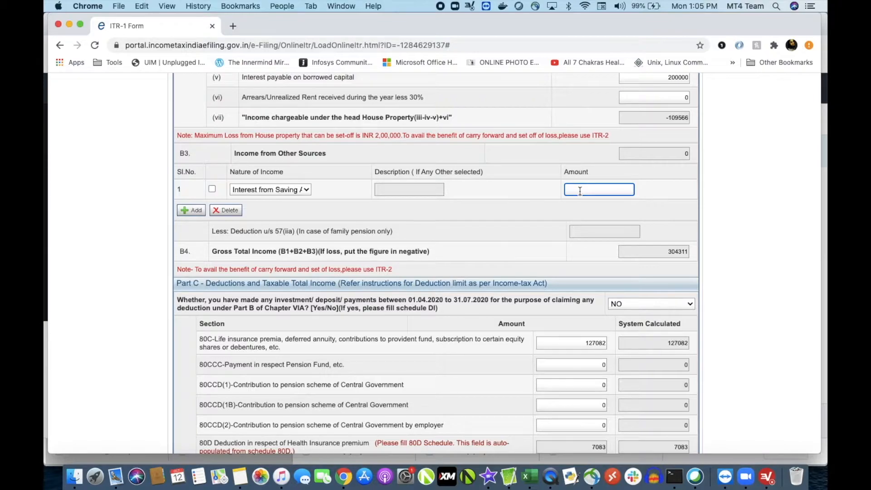
type("15900")
left_click(547, 230)
- Review the gross total income and the 80C deduction amount in Part C, dismissing the save reminder
scroll(547, 229, "down", 3)
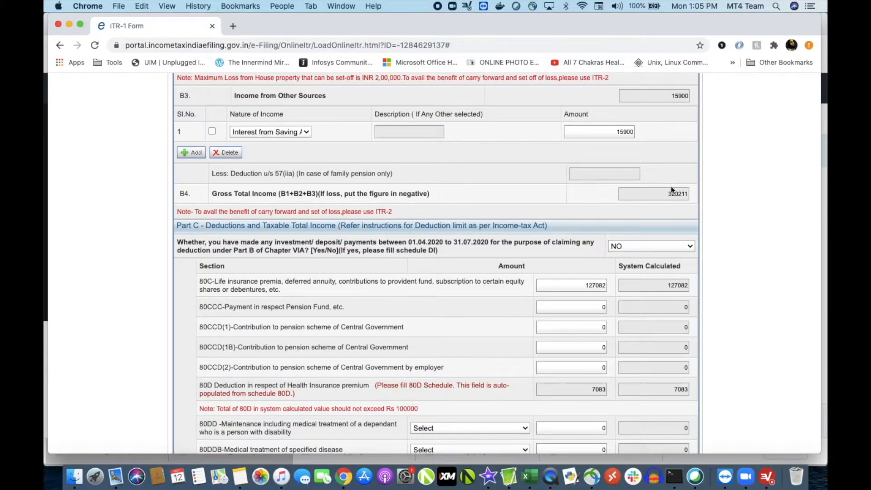
scroll(669, 202, "down", 5)
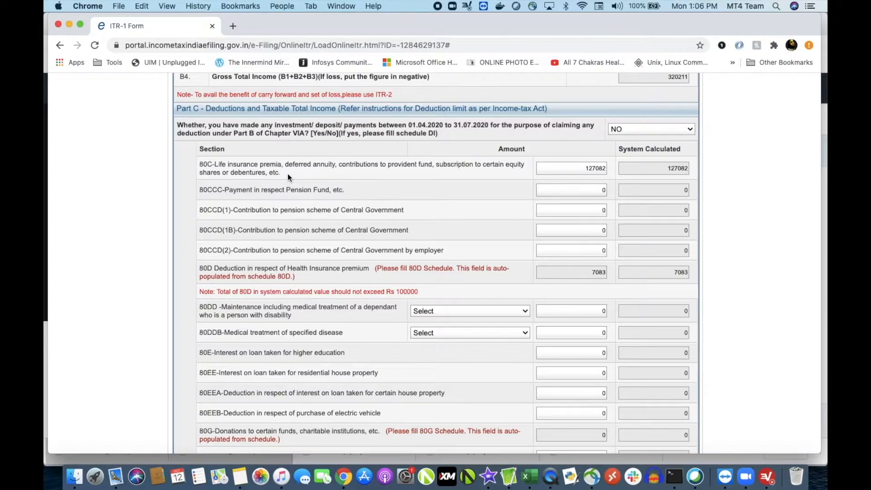
left_click(561, 172)
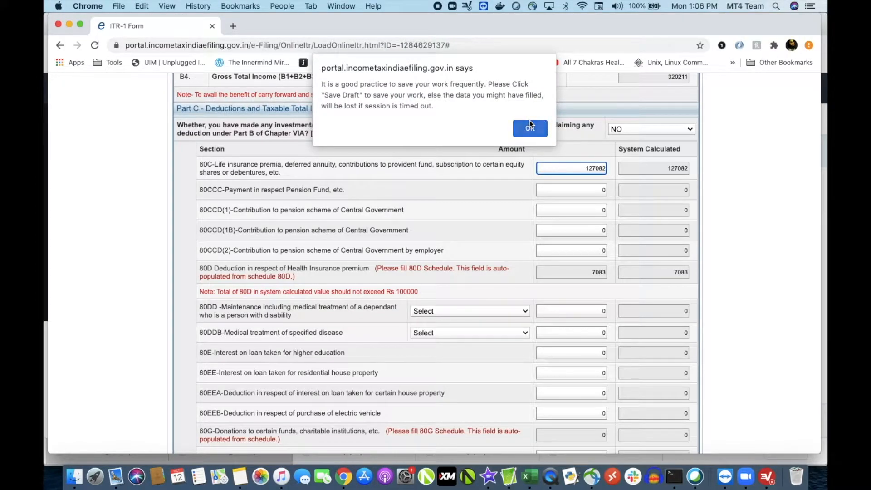
left_click(530, 123)
scroll(582, 119, "up", 5)
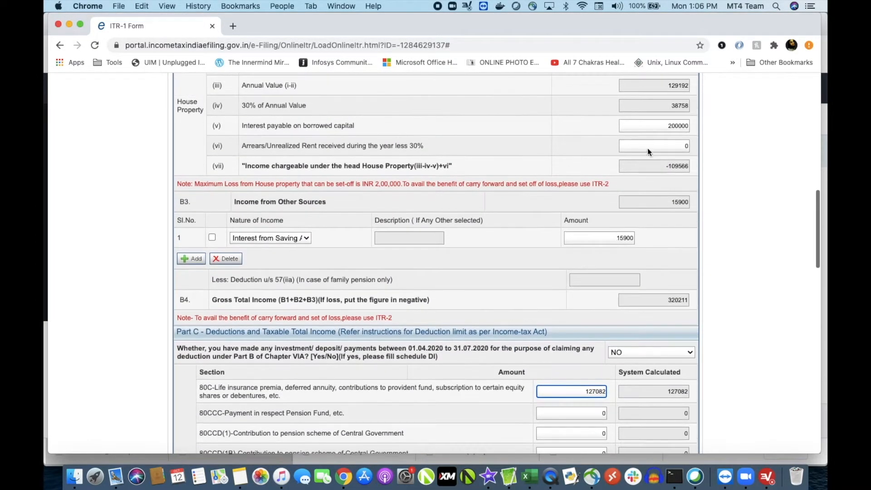
scroll(623, 180, "down", 3)
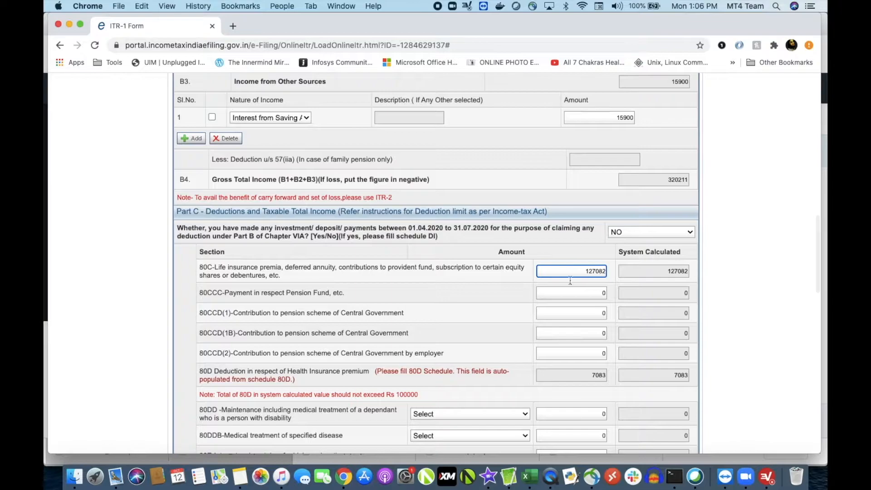
- Check the entered and system-calculated amounts of the 80D health insurance premium deduction
scroll(567, 276, "down", 2)
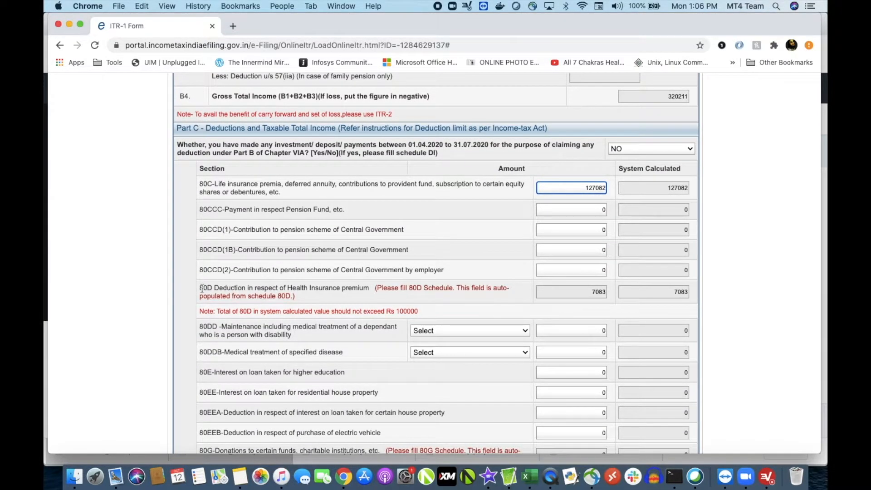
left_click_drag(588, 292, 606, 291)
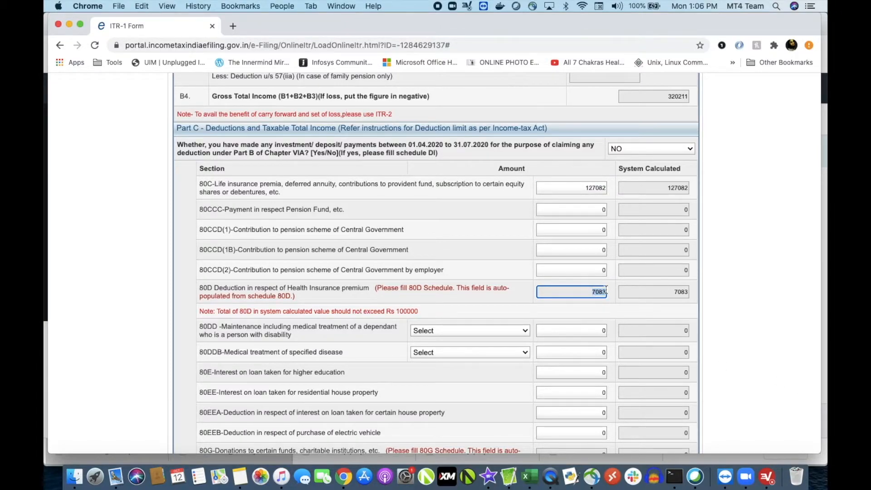
left_click(650, 307)
left_click(651, 291)
left_click(595, 289)
double_click(594, 290)
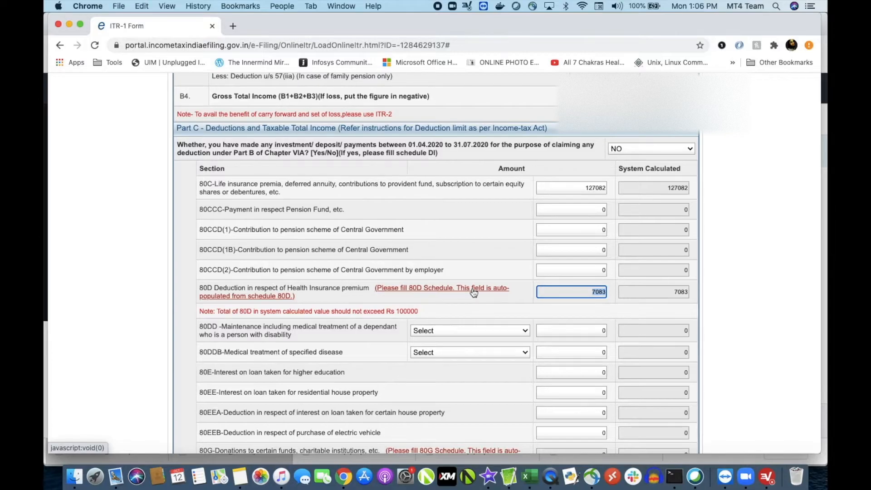
- Save the draft return and open Schedule 80D from the health insurance premium deduction
scroll(474, 292, "down", 15)
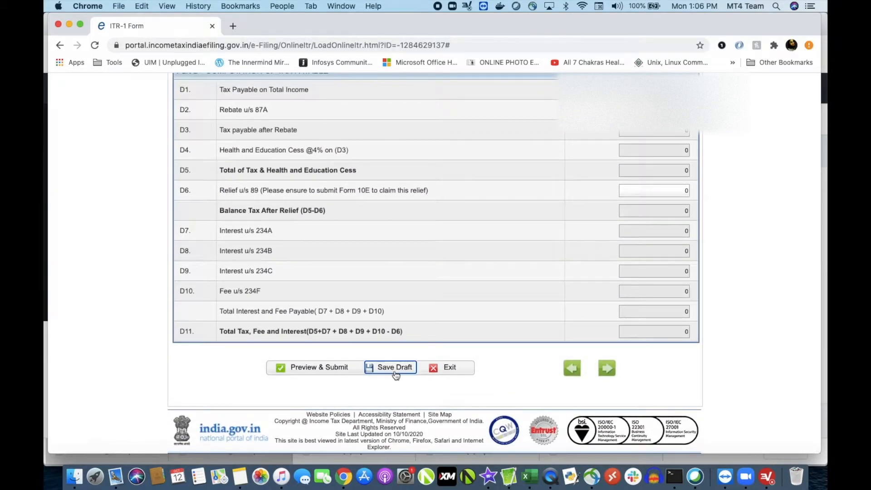
left_click(395, 371)
scroll(421, 271, "up", 15)
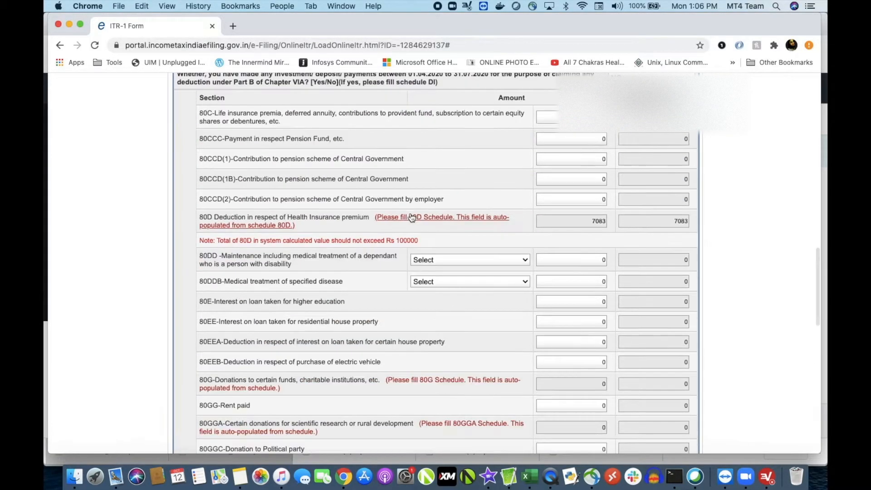
left_click(409, 216)
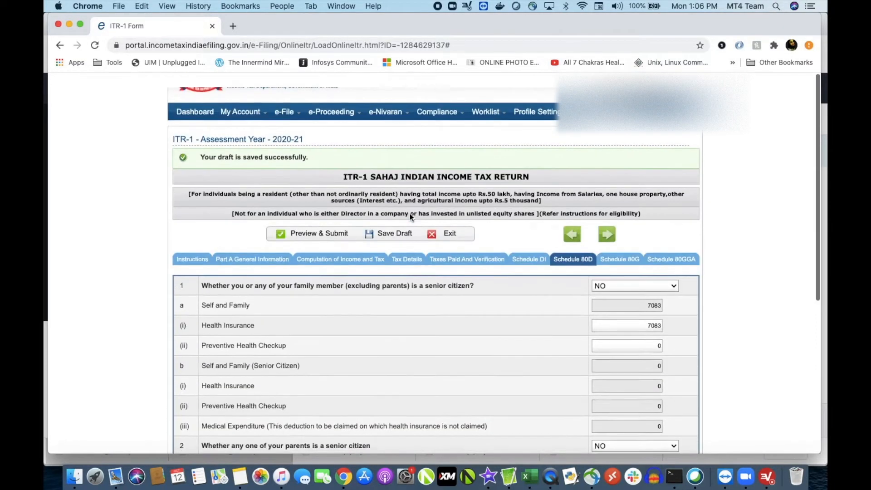
- Review Schedule 80D's health insurance and preventive health checkup amounts, keeping NO for a senior citizen in the family
scroll(409, 217, "down", 5)
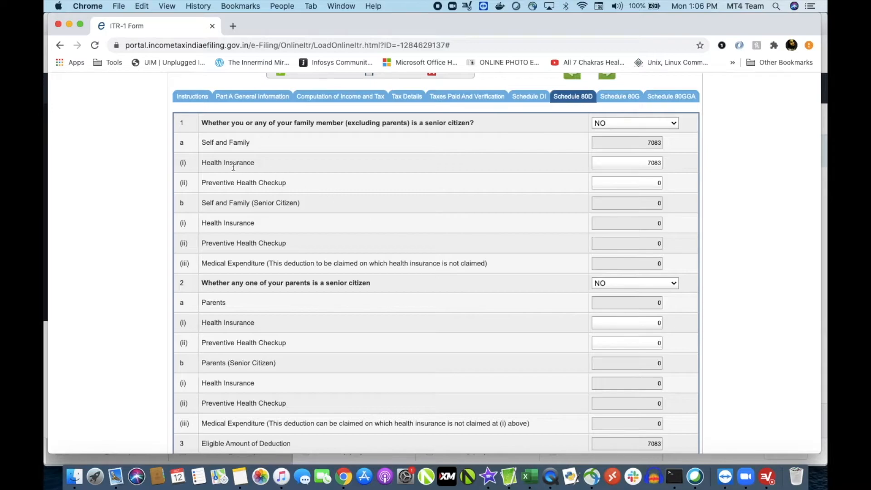
left_click(619, 182)
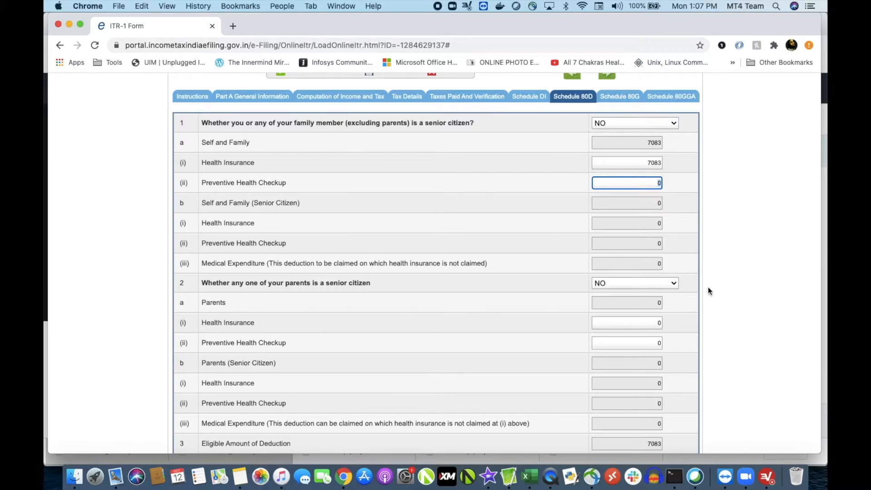
left_click(647, 127)
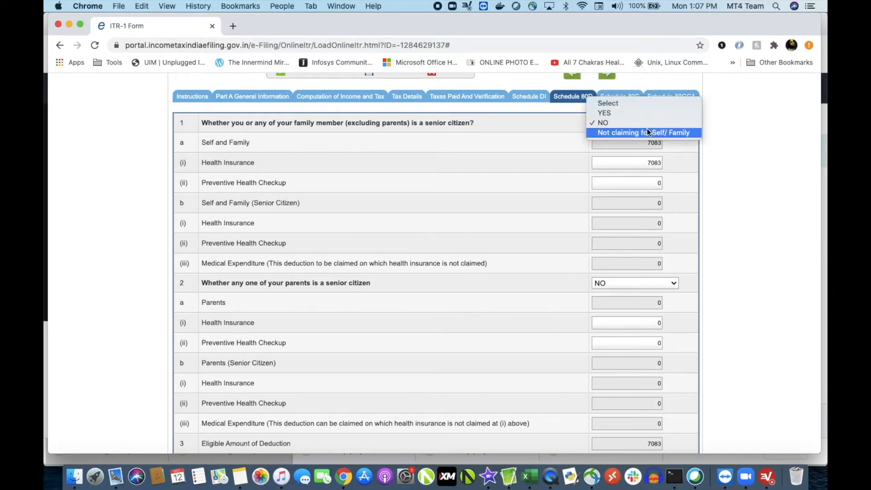
left_click(655, 248)
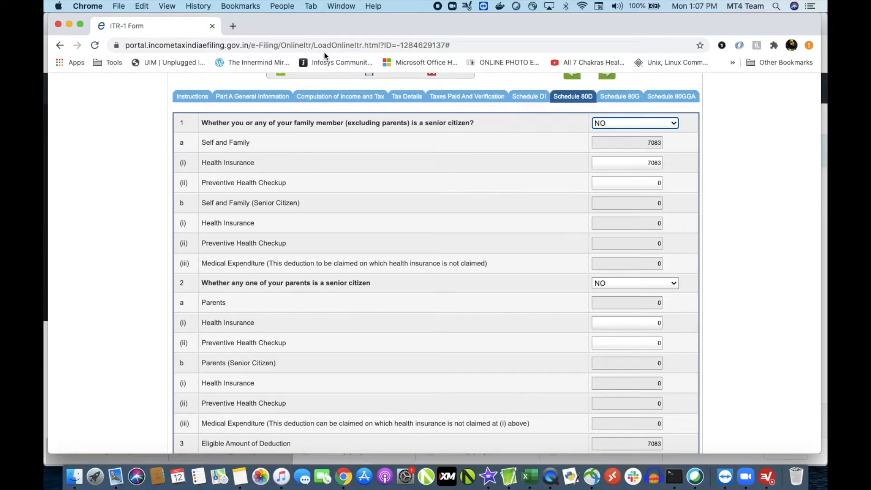
left_click(617, 126)
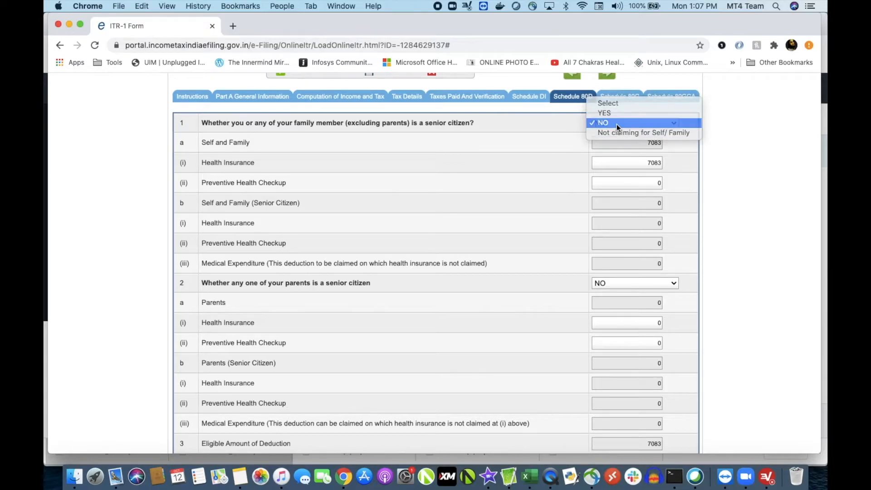
left_click(616, 124)
key("Tab")
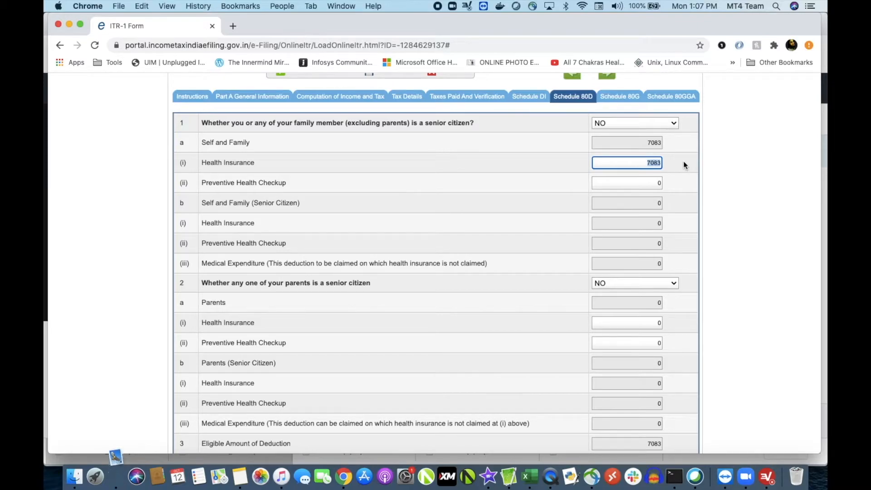
- Save the draft with Schedule 80D and return to the Computation of Income and Tax section
scroll(684, 164, "down", 1)
scroll(683, 162, "down", 1)
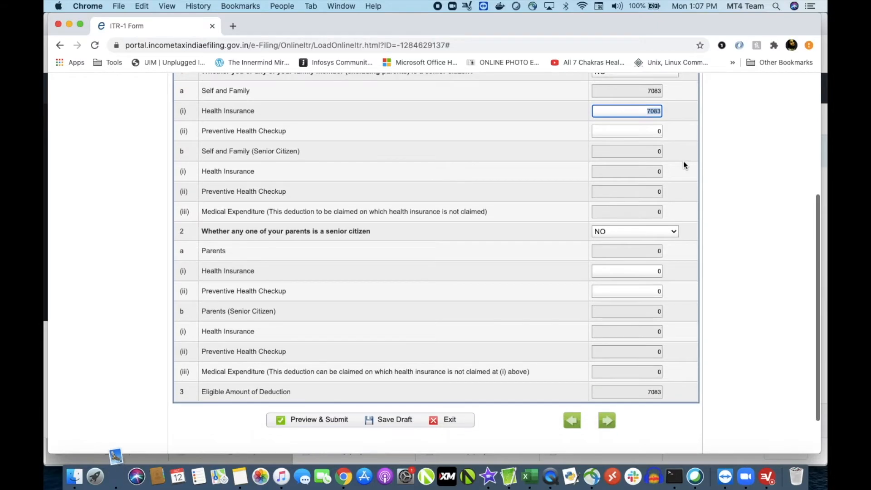
left_click(384, 419)
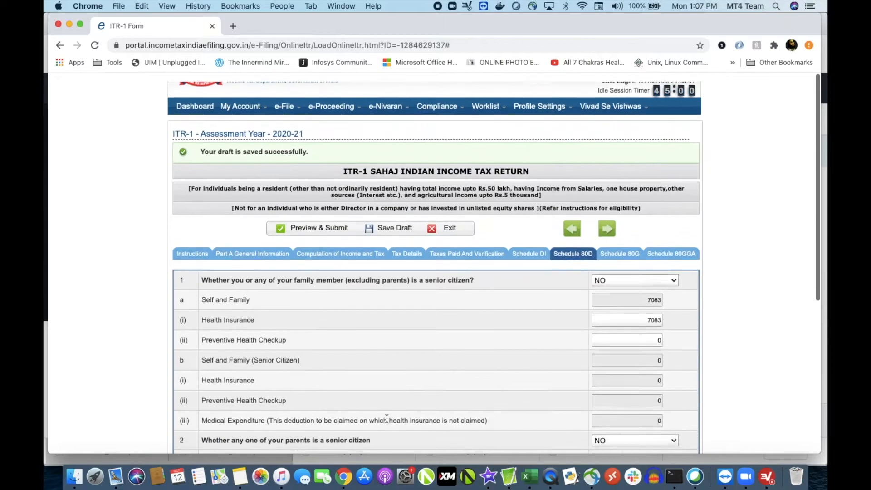
left_click(318, 245)
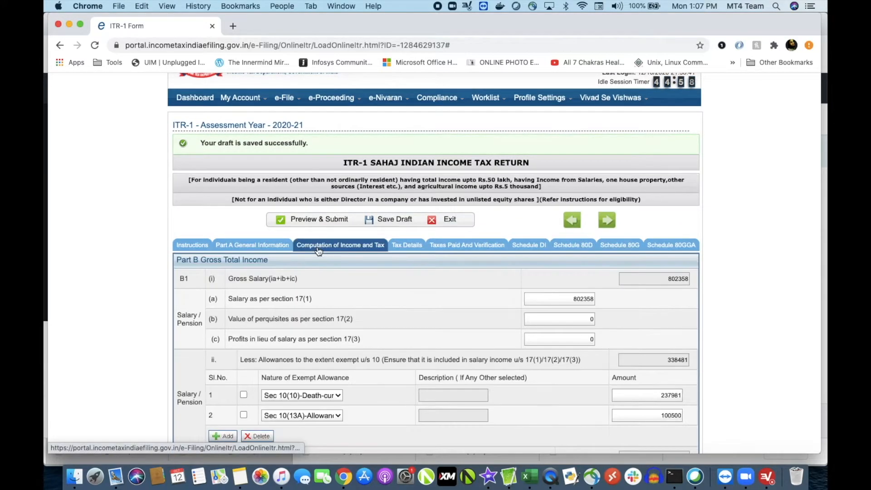
- Review the Part C deductions from 80D through 80U, along with the total deductions and total income
scroll(344, 303, "down", 10)
scroll(344, 303, "up", 2)
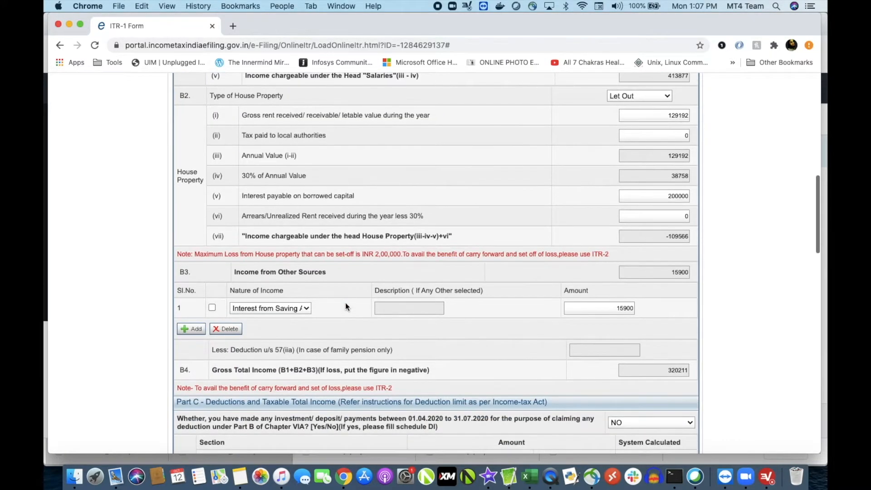
scroll(337, 295, "down", 12)
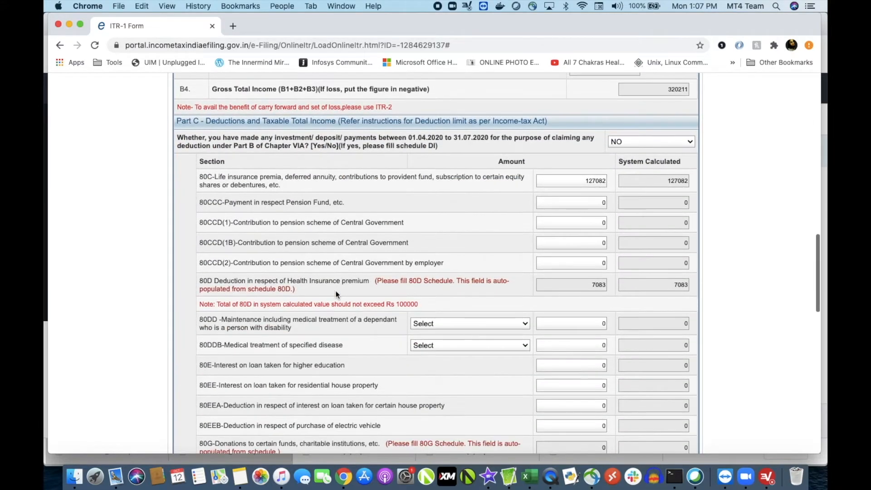
left_click(586, 285)
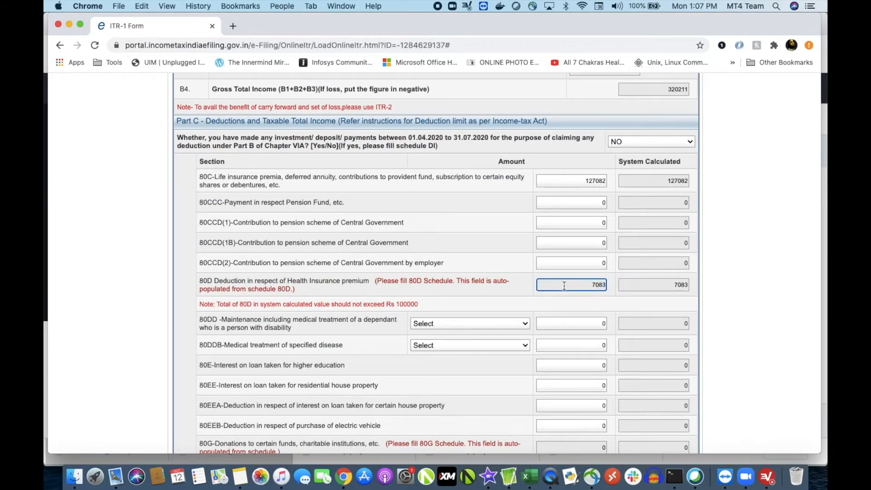
scroll(563, 285, "down", 2)
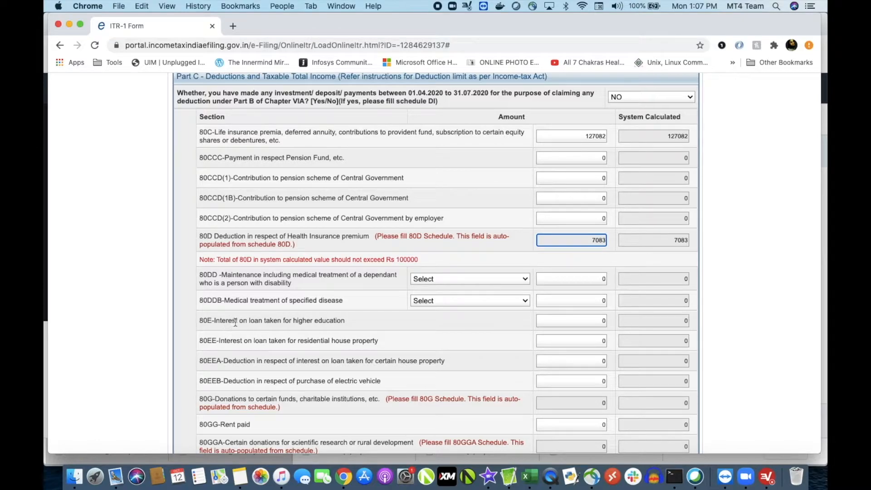
scroll(315, 366, "down", 3)
scroll(315, 366, "down", 2)
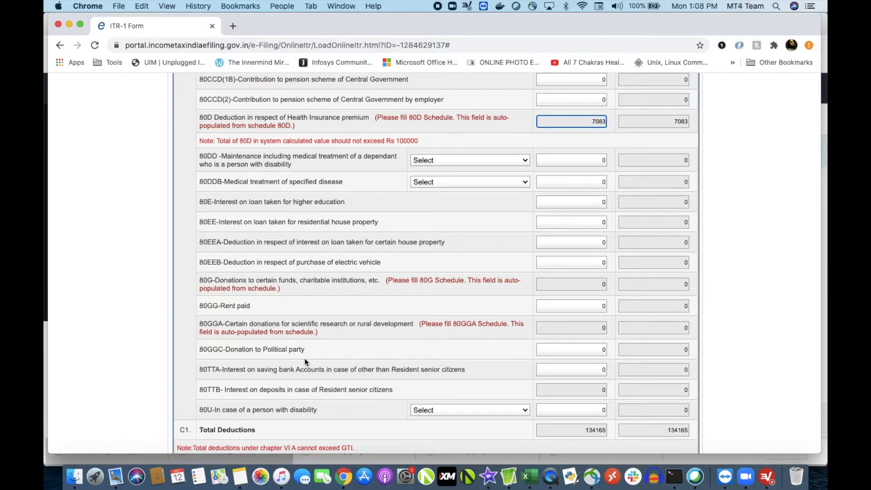
scroll(305, 361, "down", 4)
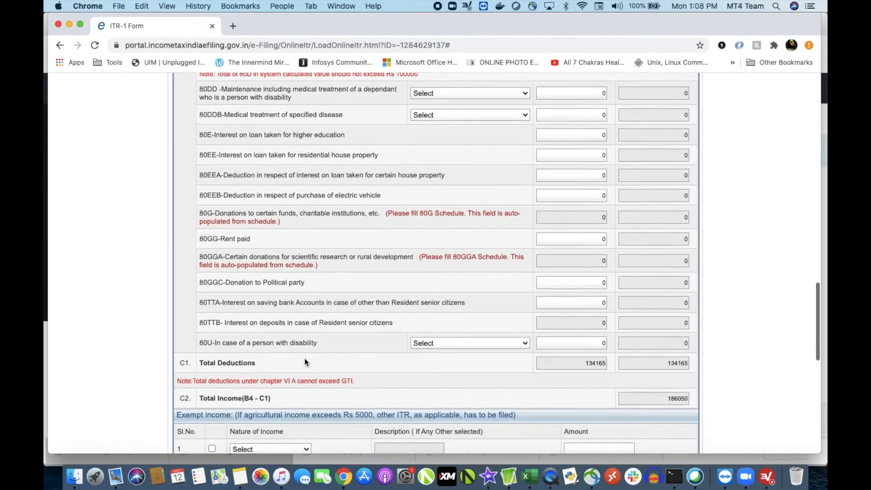
scroll(304, 360, "down", 1)
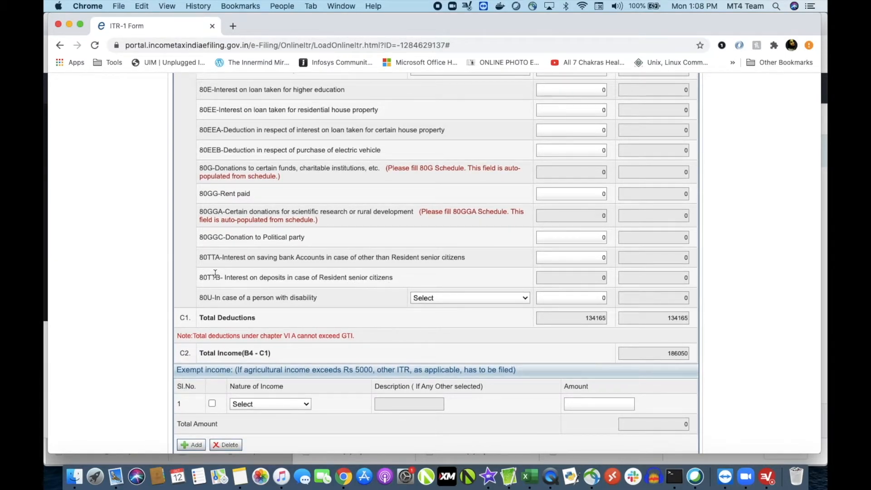
- Enter 15900 as the 80TTA deduction for interest on saving bank accounts
scroll(467, 224, "up", 10)
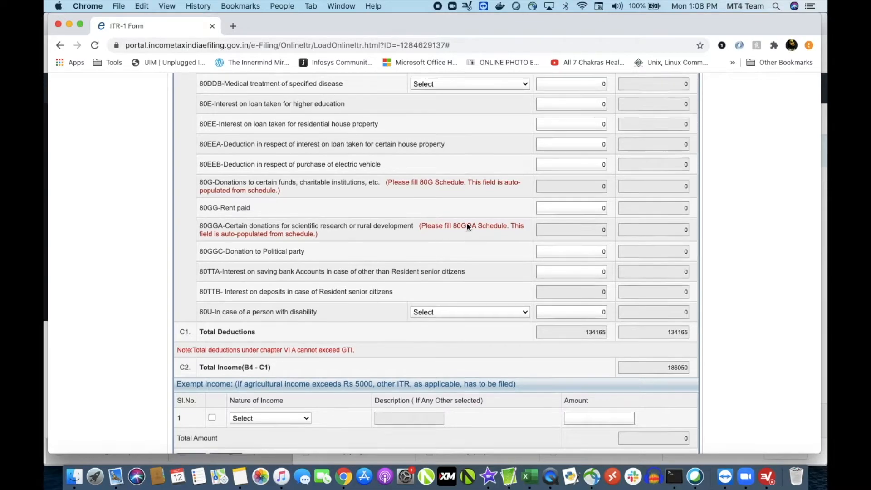
scroll(467, 224, "up", 4)
scroll(467, 223, "down", 8)
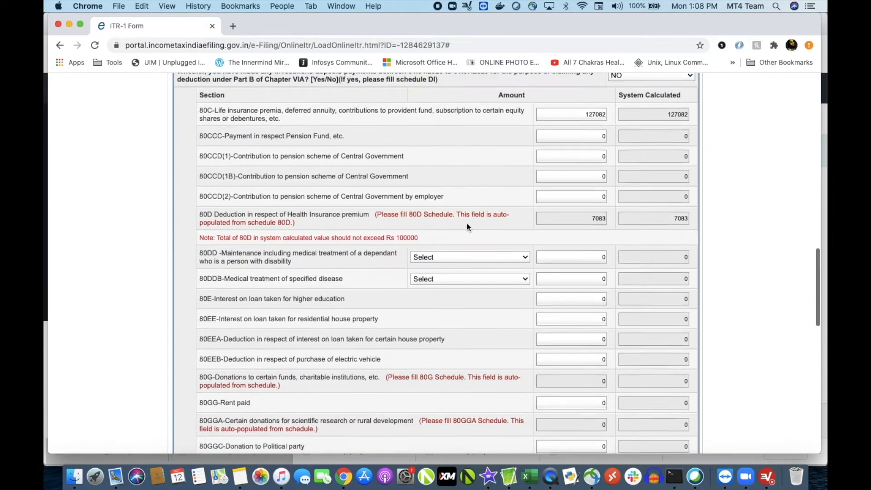
left_click(580, 289)
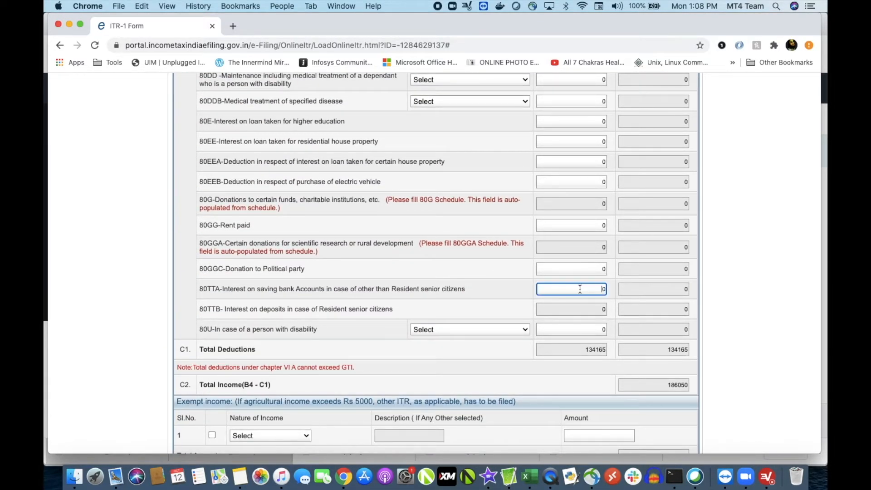
left_click(630, 289)
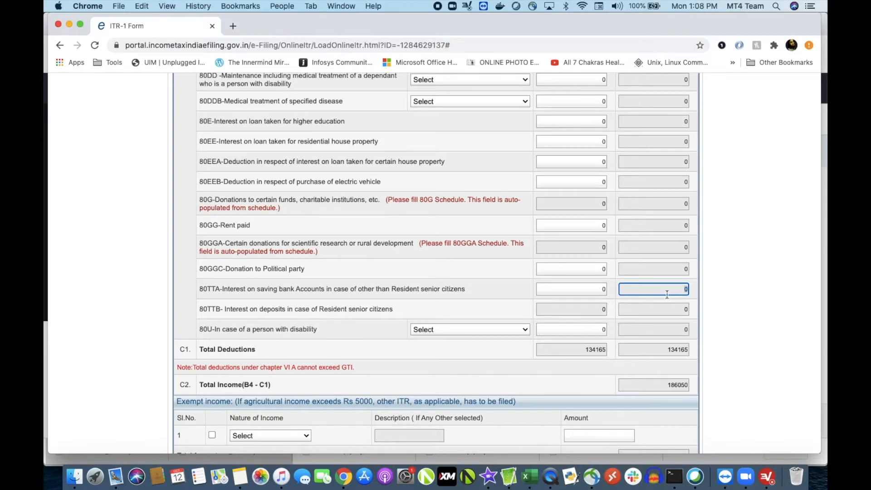
left_click(603, 294)
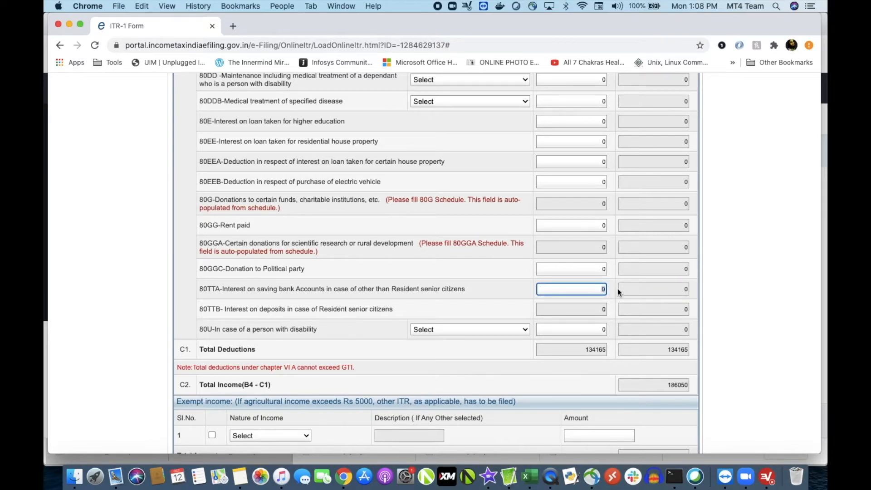
scroll(619, 289, "up", 5)
scroll(619, 289, "up", 3)
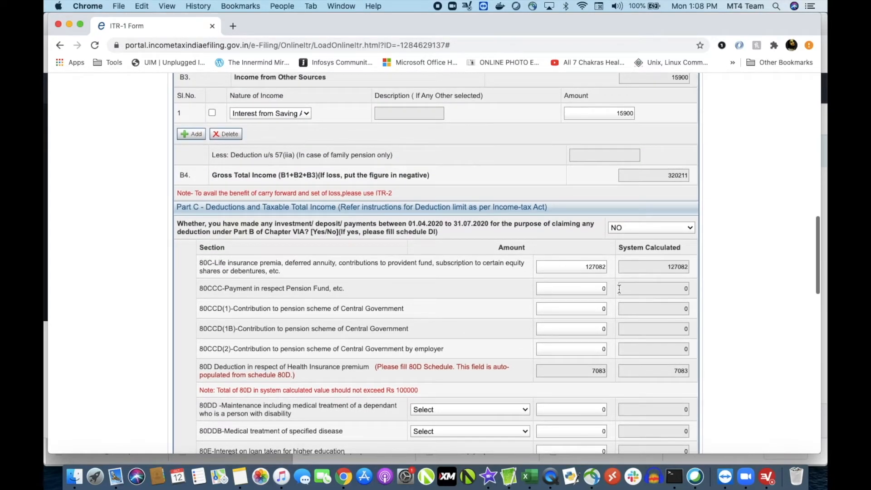
scroll(619, 289, "down", 17)
scroll(619, 289, "up", 5)
type("1590")
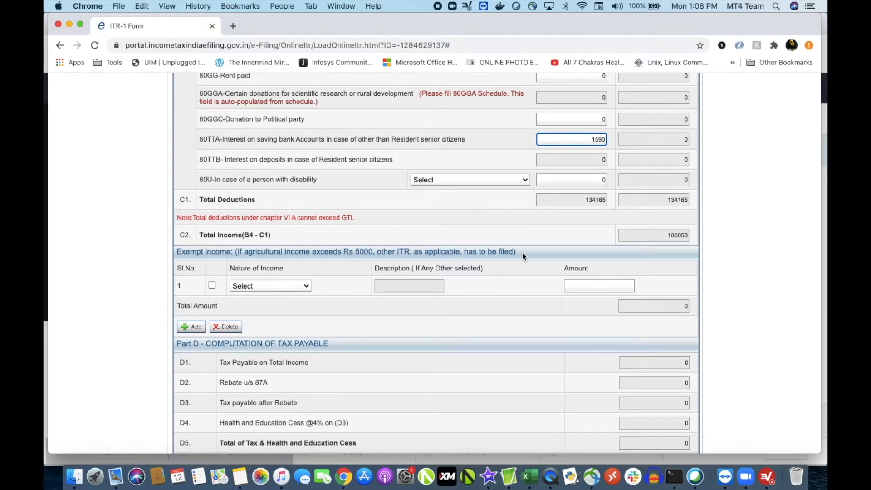
key("BackSpace")
key("BackSpace")
type("900")
left_click(482, 205)
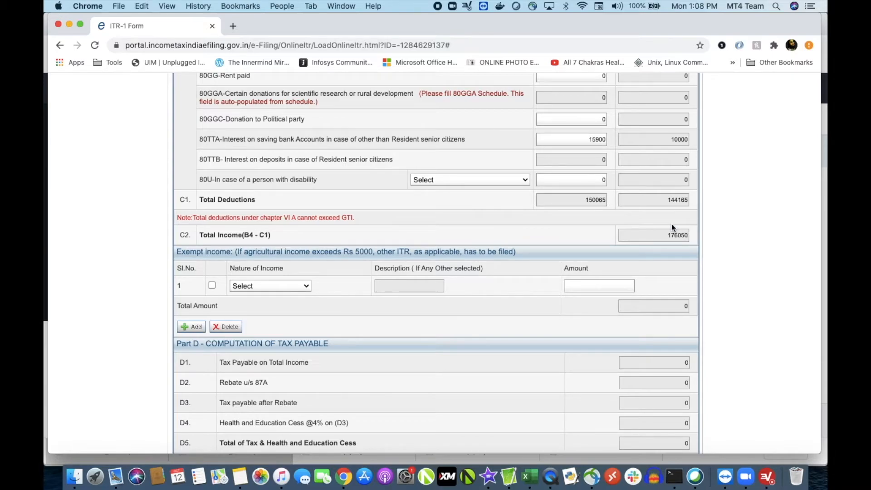
- Review the exempt income section and the Part D computation of tax payable, and save the draft
scroll(671, 226, "down", 4)
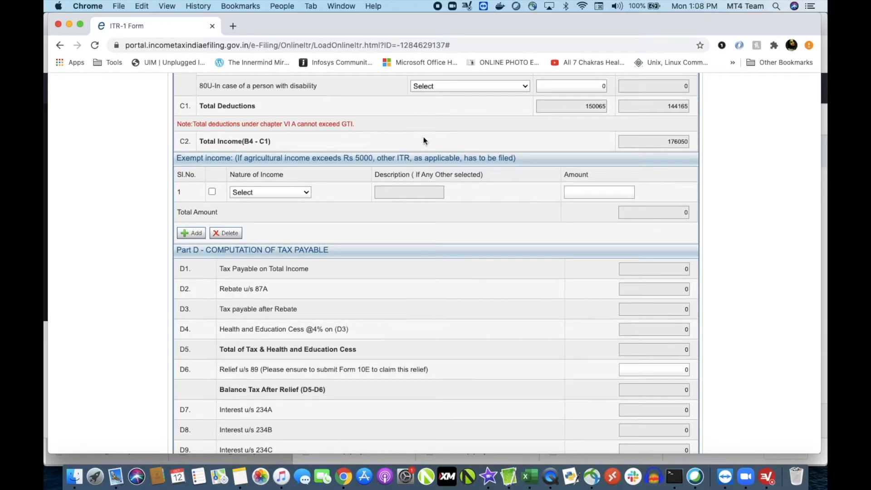
scroll(371, 239, "down", 3)
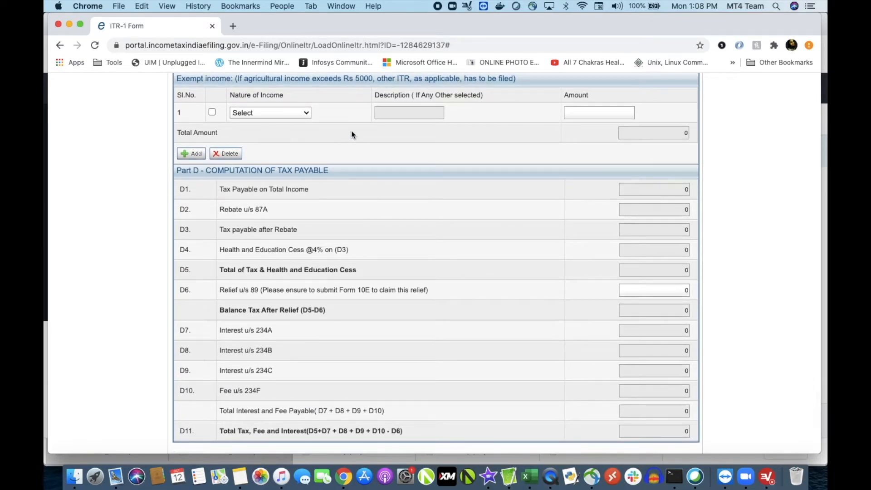
scroll(392, 101, "down", 5)
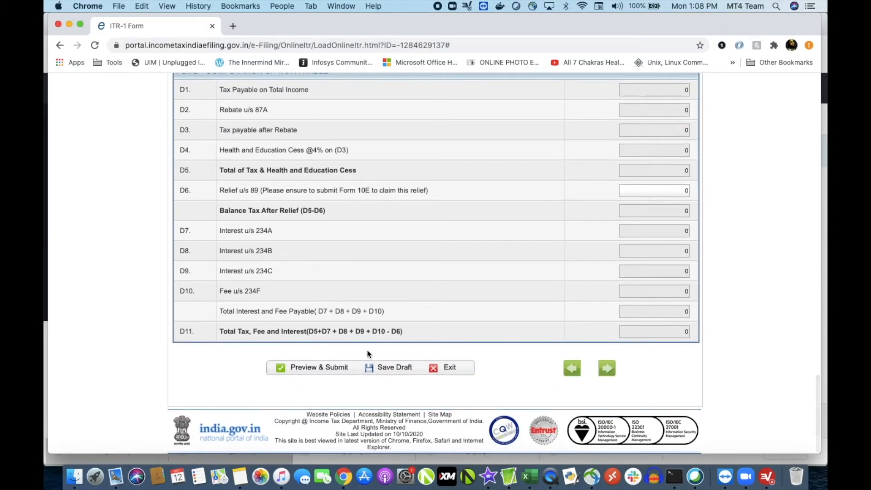
left_click(382, 371)
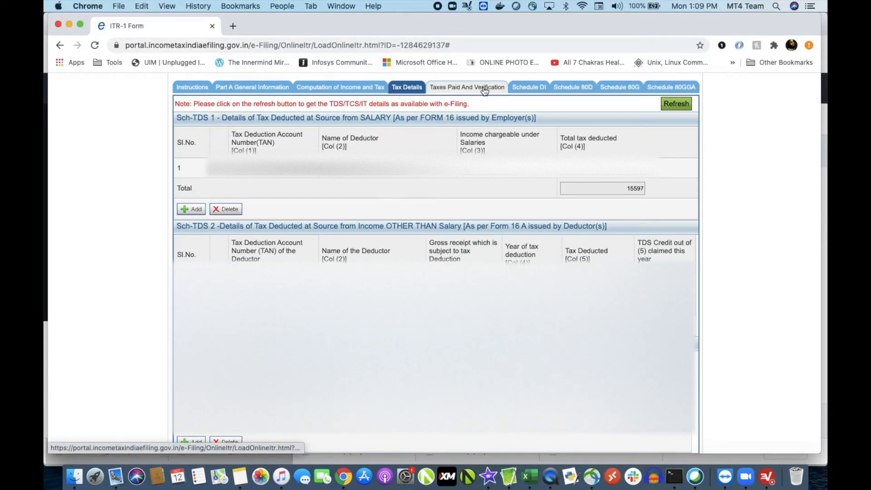
- Review the total taxes paid, amount payable and refund in the Taxes Paid And Verification section
left_click(484, 88)
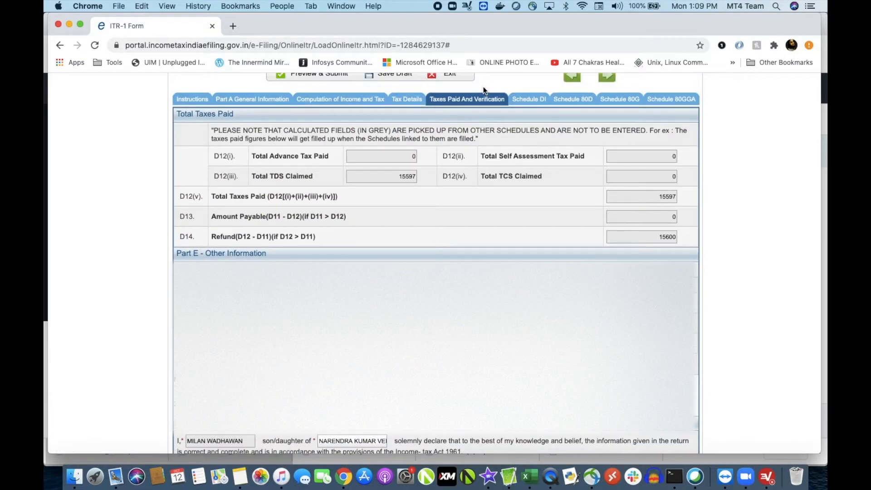
left_click(665, 236)
left_click(282, 225)
scroll(370, 216, "down", 1)
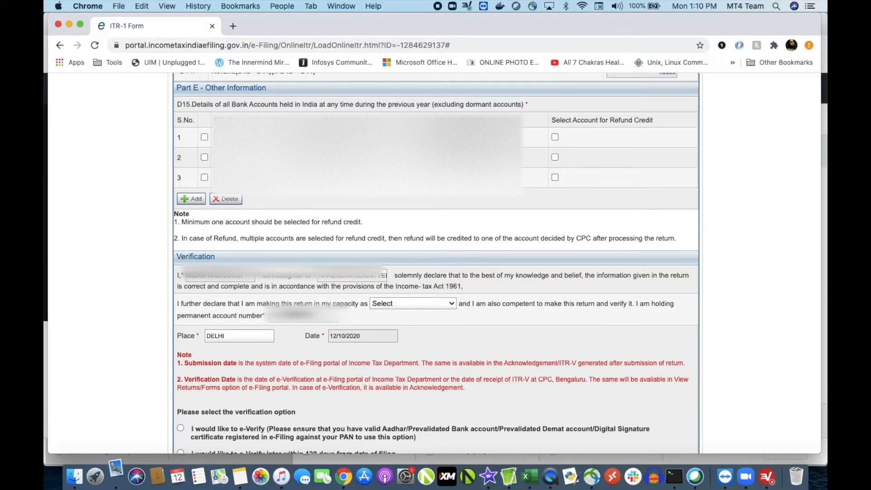
- Mark the first bank account's row and declare the return as made in the capacity of Self
left_click(204, 137)
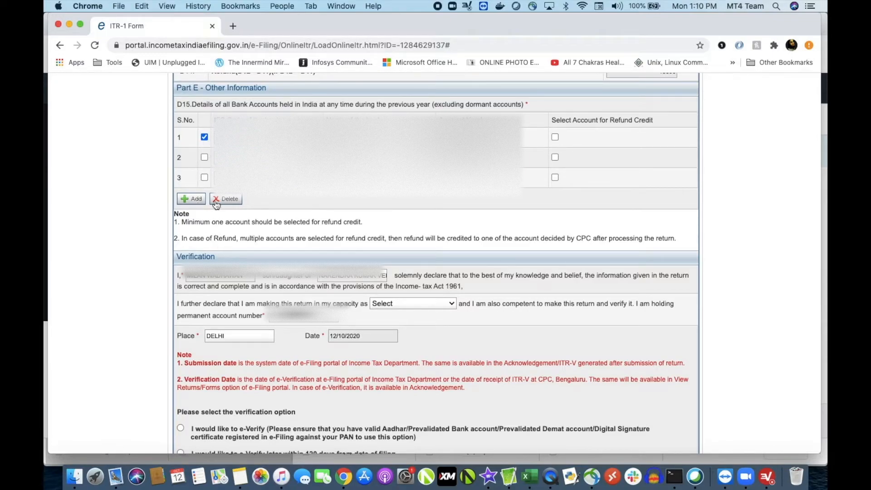
left_click(405, 305)
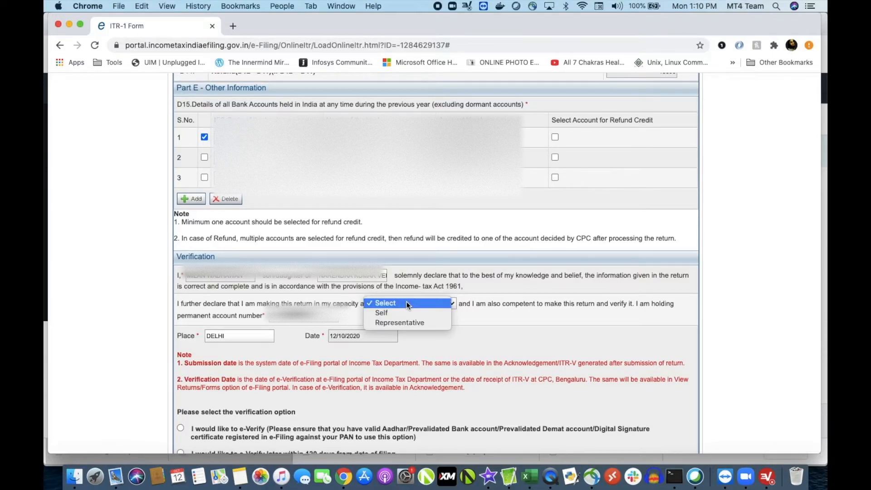
left_click(404, 311)
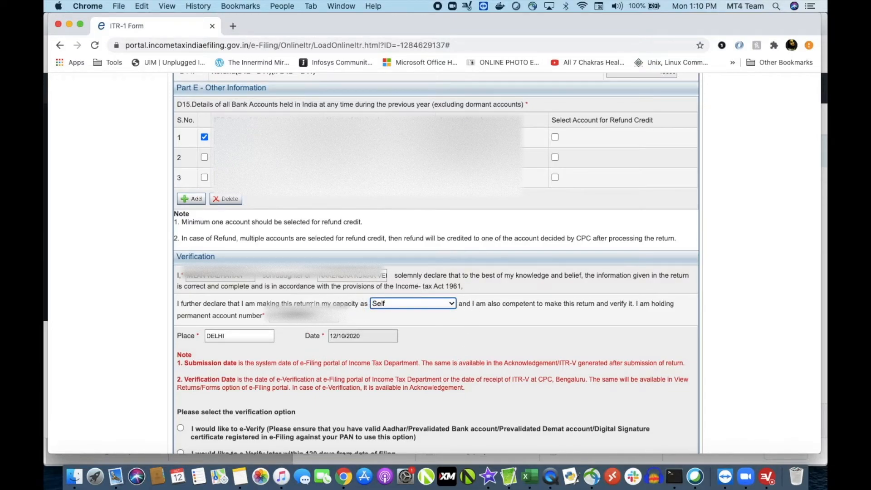
left_click(254, 332)
left_click(355, 331)
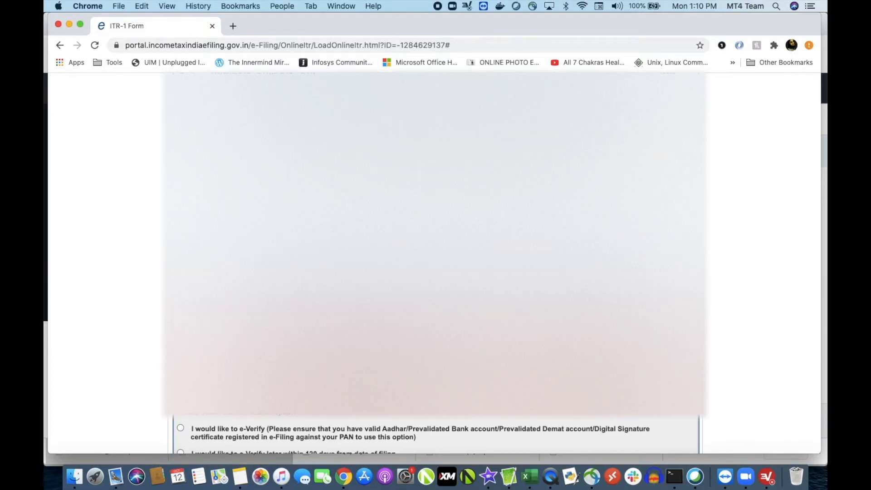
scroll(433, 263, "down", 5)
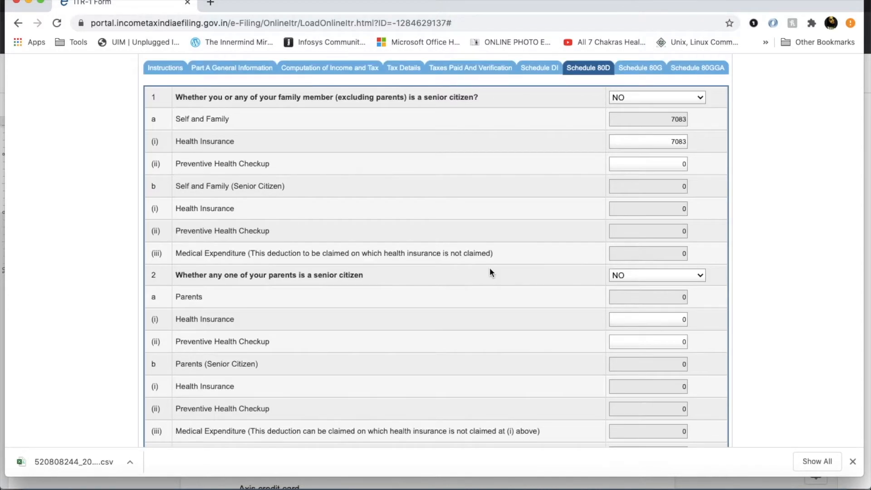
- Examine the donation tables of Schedule 80G and Schedule 80GGA for any entries needed
left_click(638, 68)
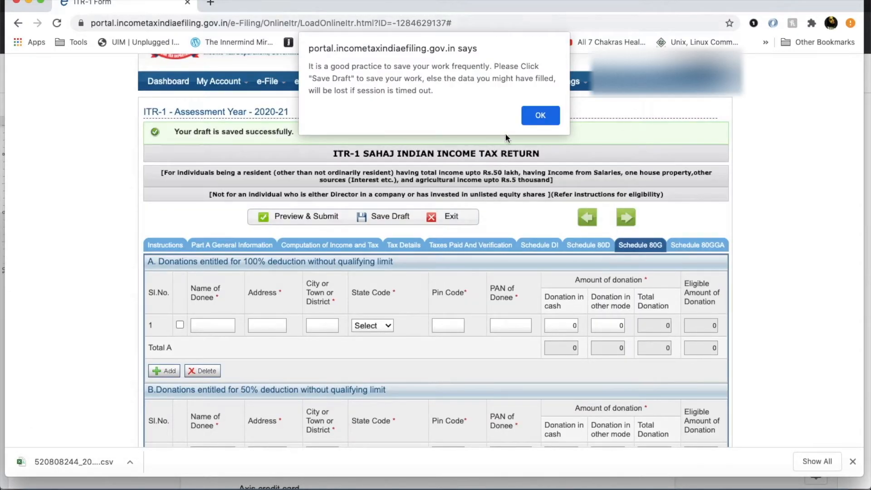
left_click(533, 117)
scroll(472, 305, "down", 3)
scroll(473, 310, "down", 1)
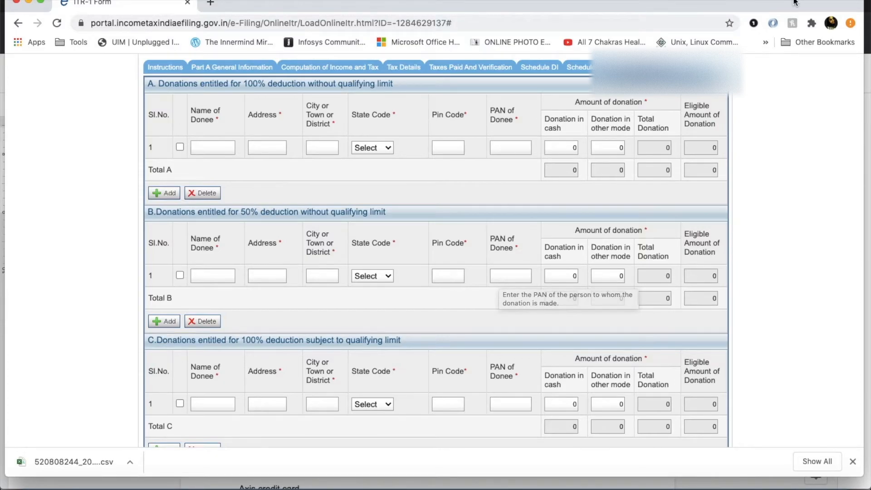
left_click(698, 67)
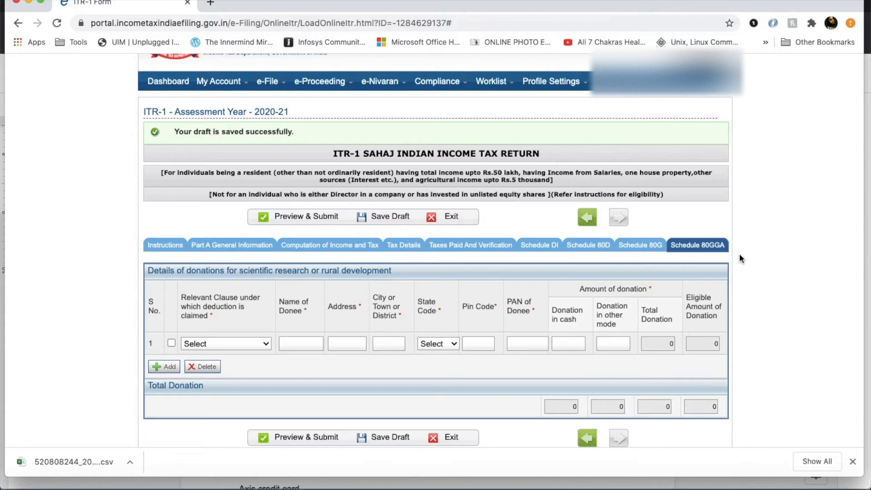
- Save the draft and try to proceed to preview and submission, confirming that all details are valid
left_click(389, 218)
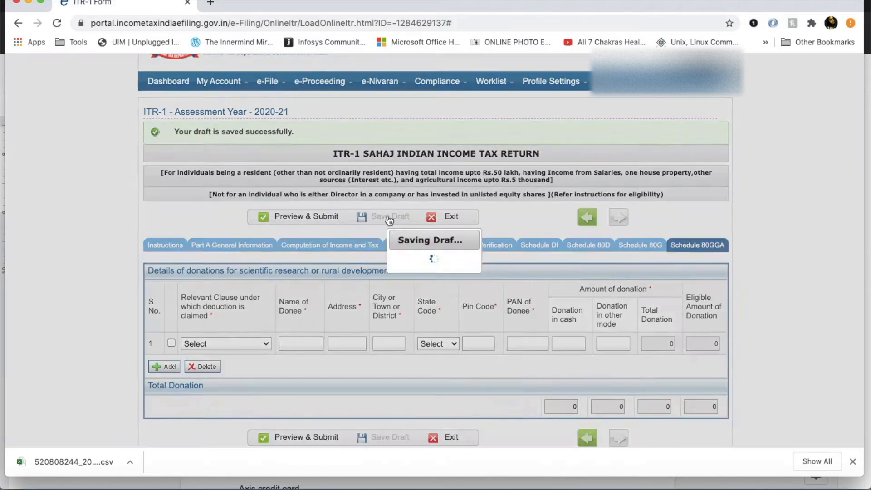
left_click(297, 221)
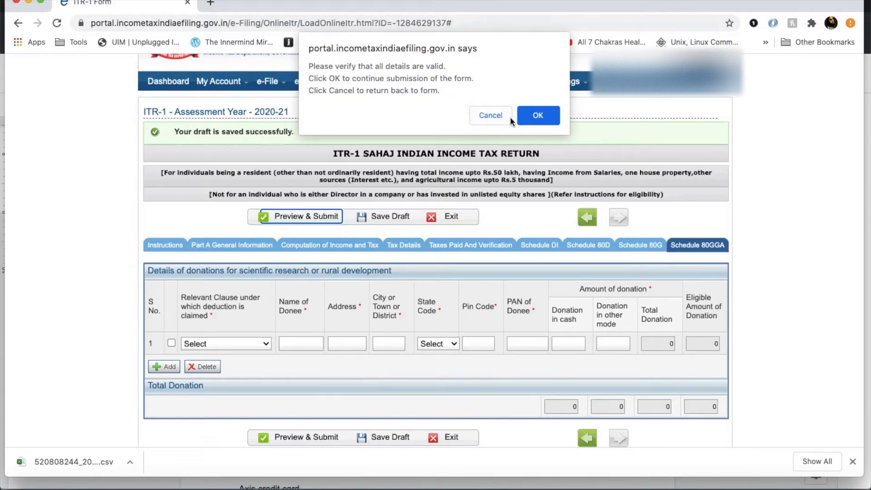
left_click(536, 116)
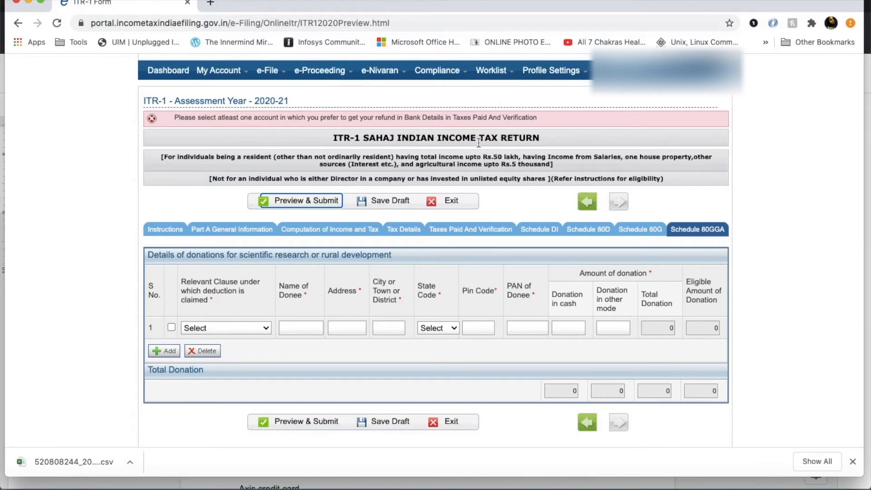
left_click(210, 118)
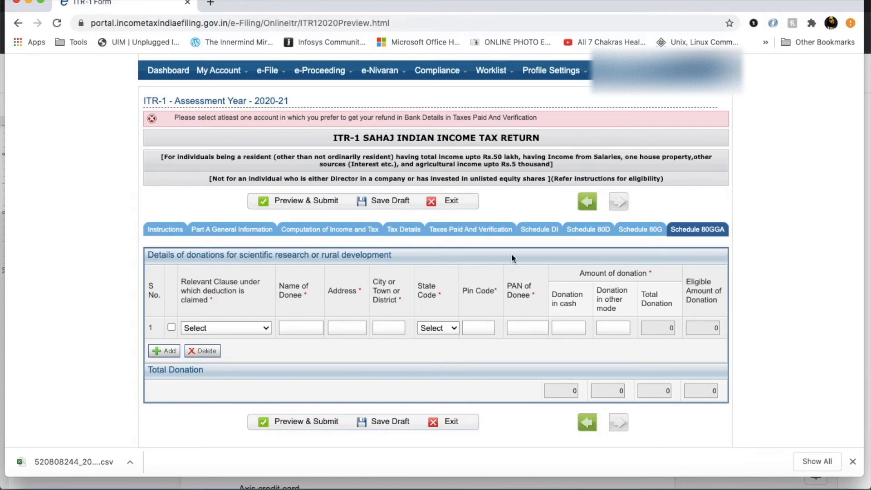
- Select the first bank account for refund credit under Taxes Paid And Verification and save the draft
left_click(485, 230)
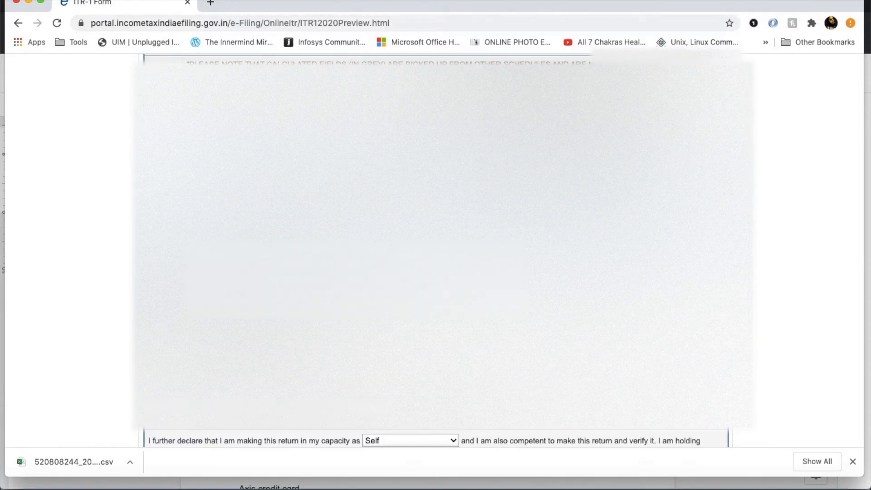
left_click(568, 255)
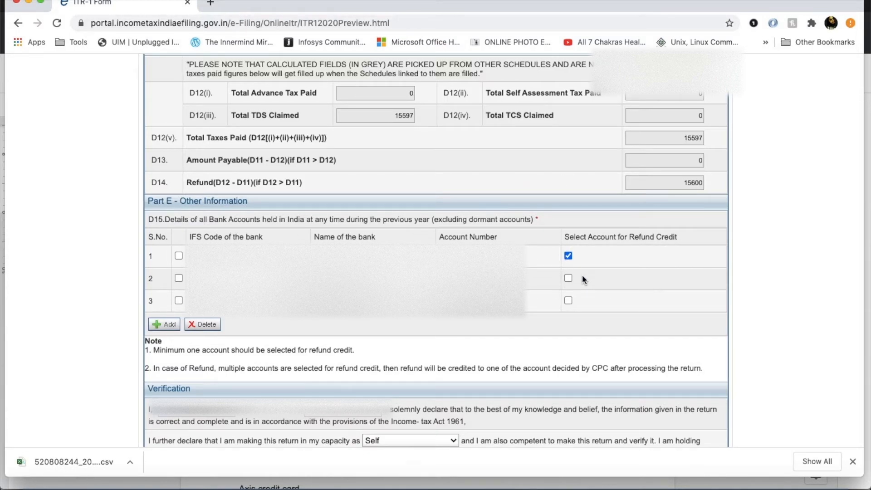
scroll(582, 276, "up", 5)
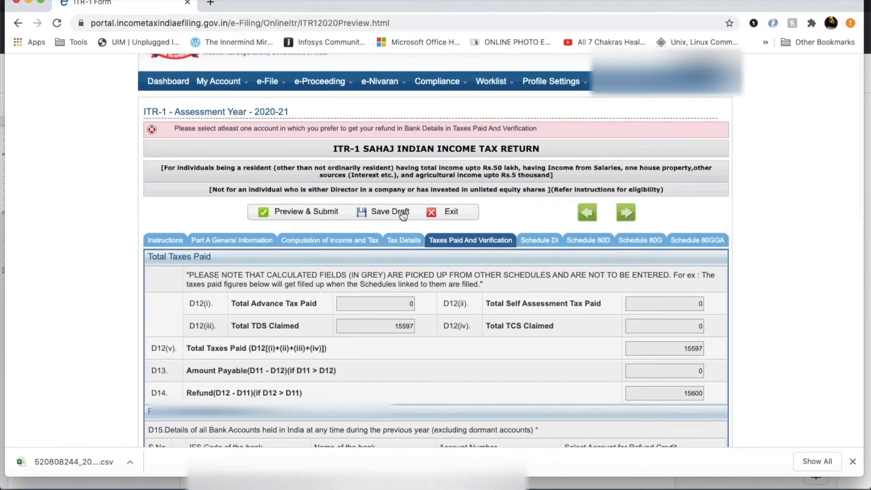
left_click(403, 213)
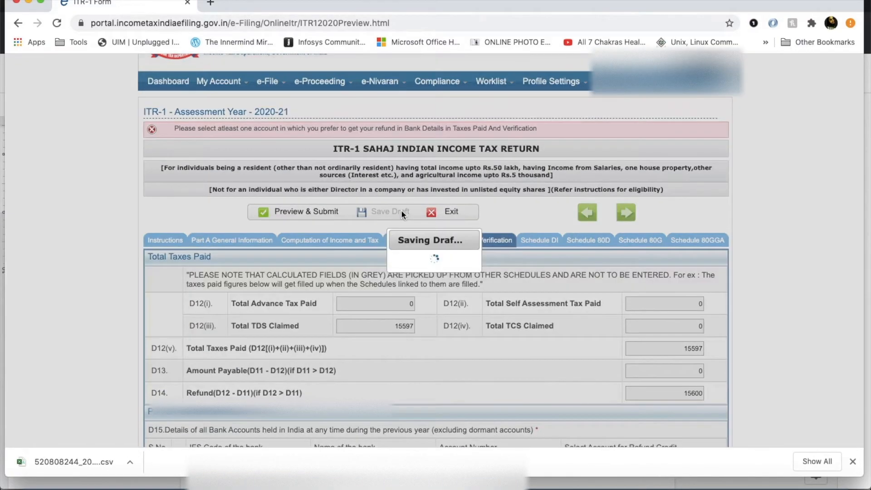
- Try to open the preview of the return again, confirming that all details are valid
scroll(292, 245, "down", 2)
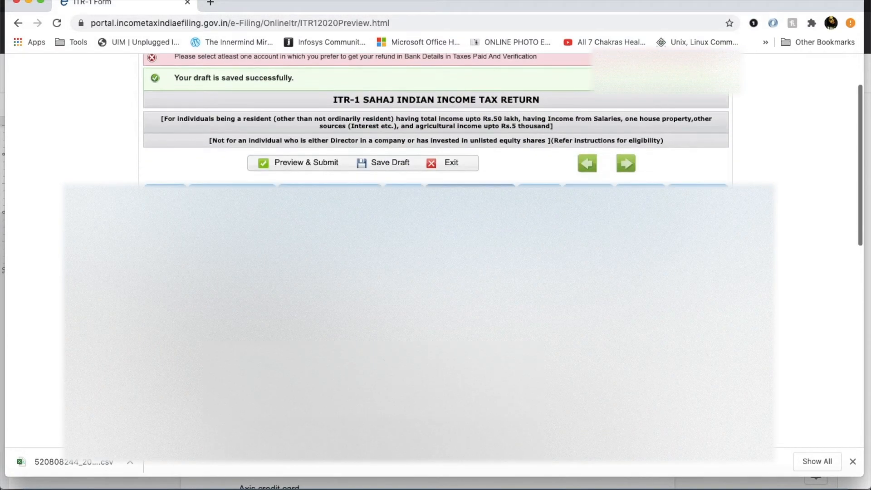
left_click(306, 163)
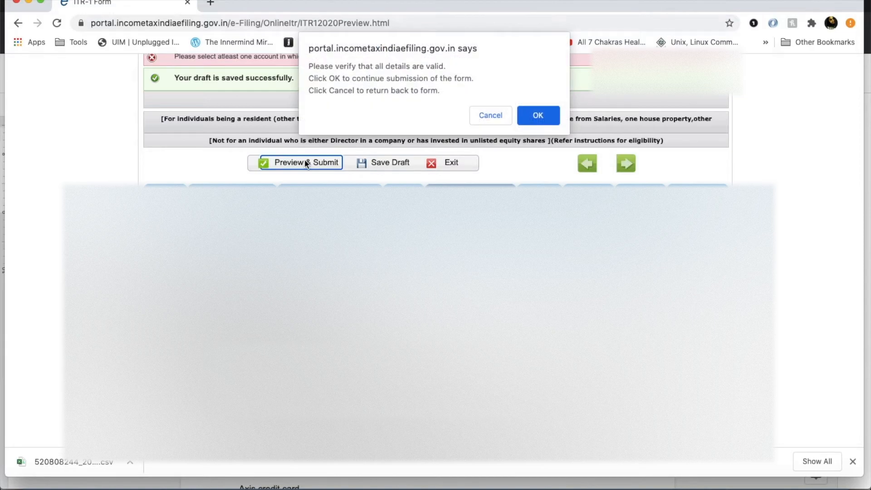
left_click(549, 121)
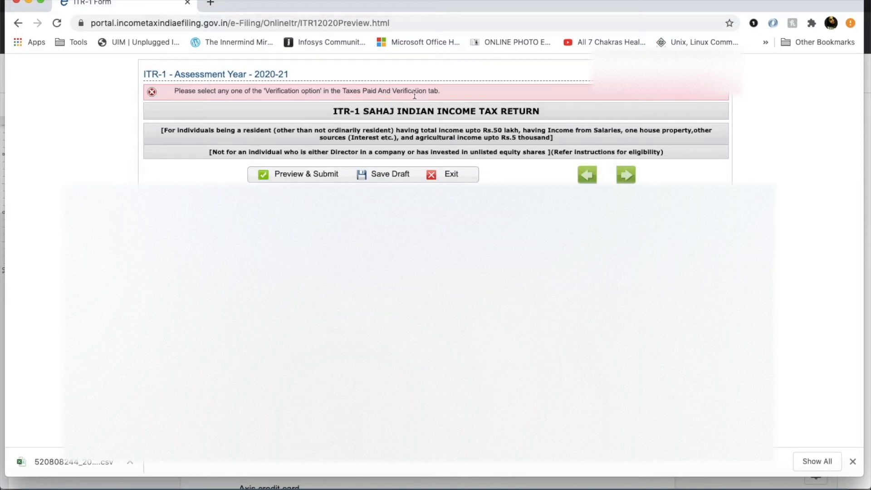
- Choose "I would like to e-Verify" as the verification option and save the draft
scroll(394, 236, "down", 10)
scroll(442, 247, "down", 5)
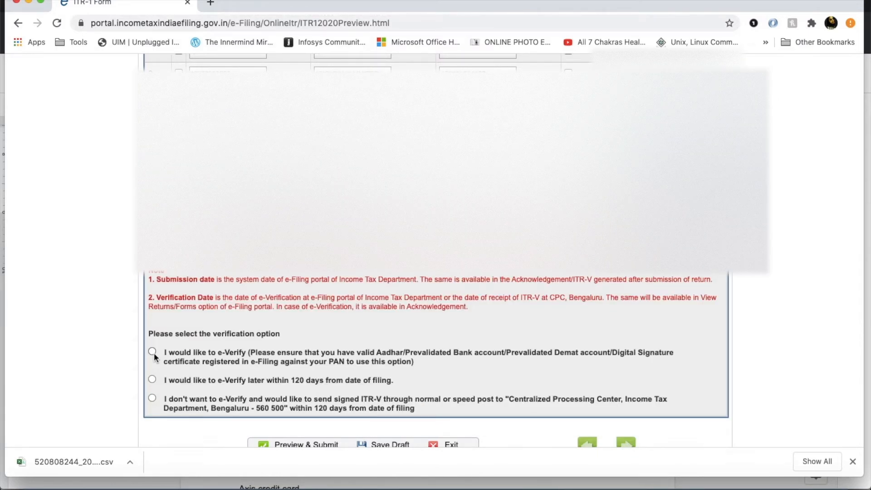
scroll(154, 352, "down", 2)
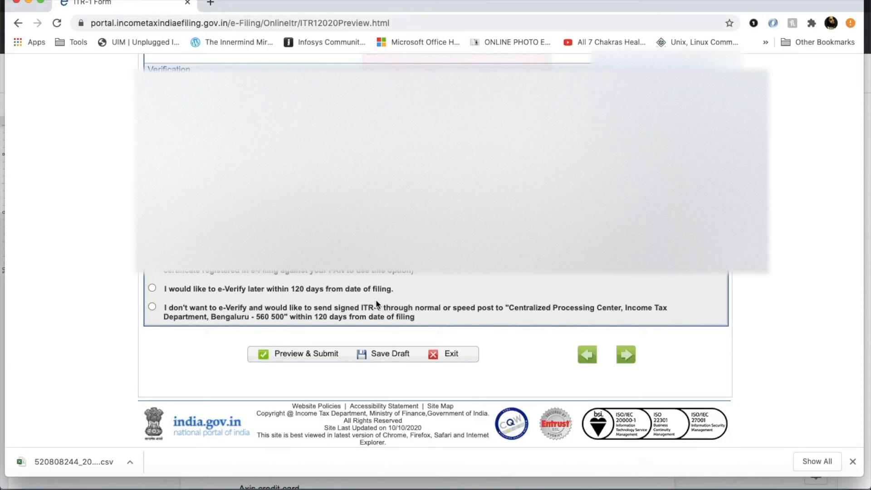
left_click(385, 359)
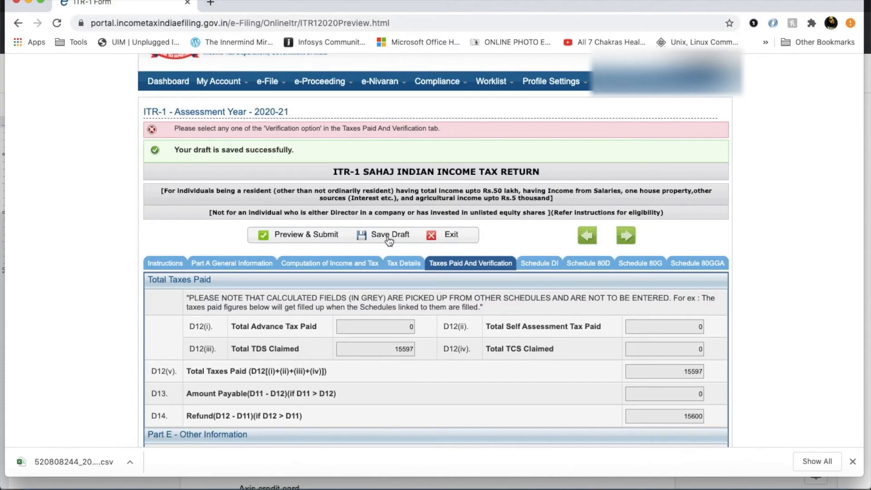
- Open the preview of the completed ITR-1 return and review its details from Part A through Schedule 80GGA
left_click(334, 235)
left_click(537, 114)
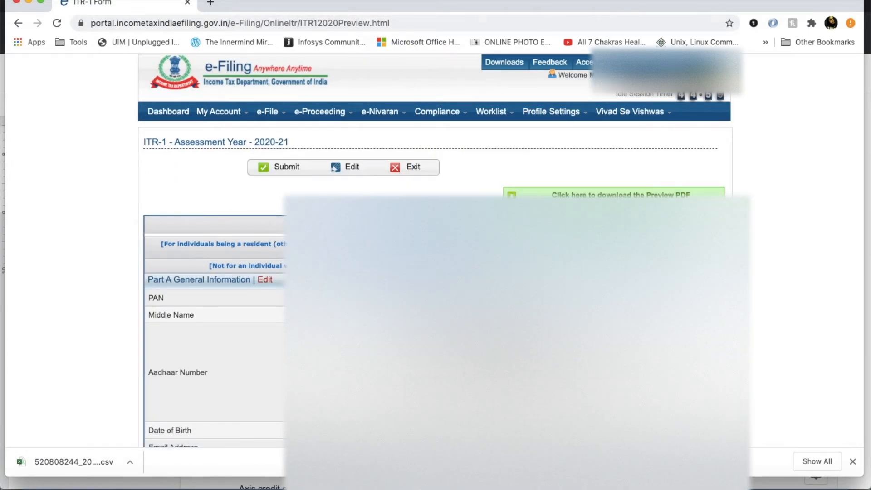
scroll(409, 176, "down", 5)
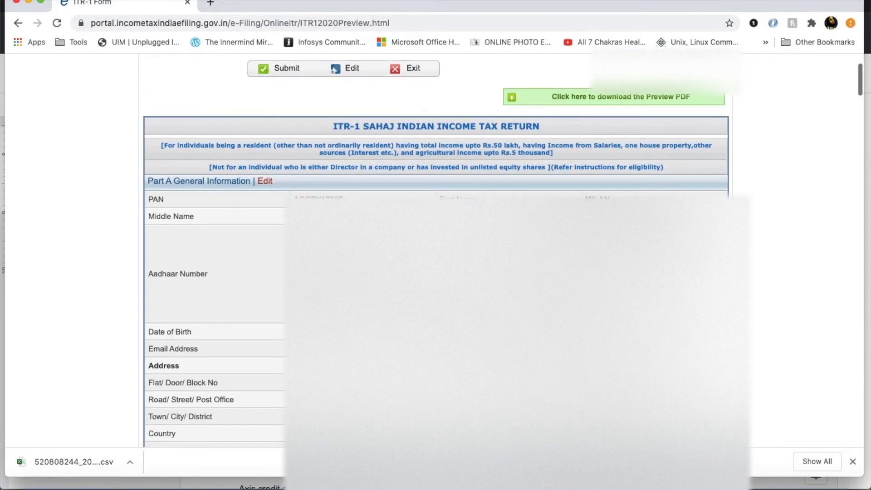
scroll(655, 174, "up", 4)
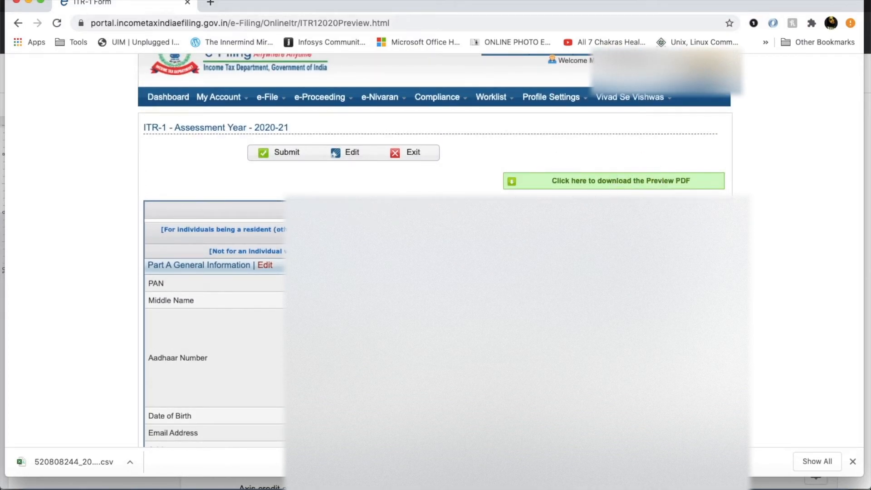
scroll(517, 318, "down", 2)
scroll(517, 317, "up", 2)
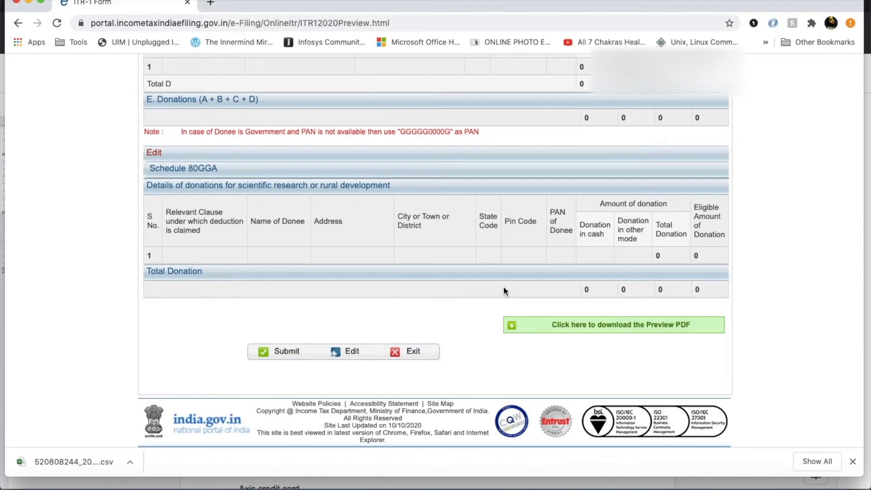
- Submit the return with Aadhaar OTP as the verification method, entering the OTP received on the mobile number
left_click(286, 353)
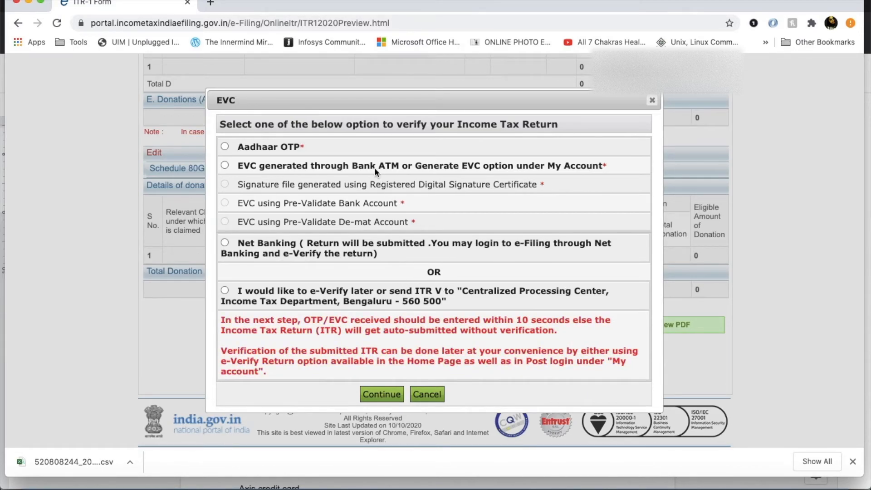
left_click(225, 147)
left_click(387, 396)
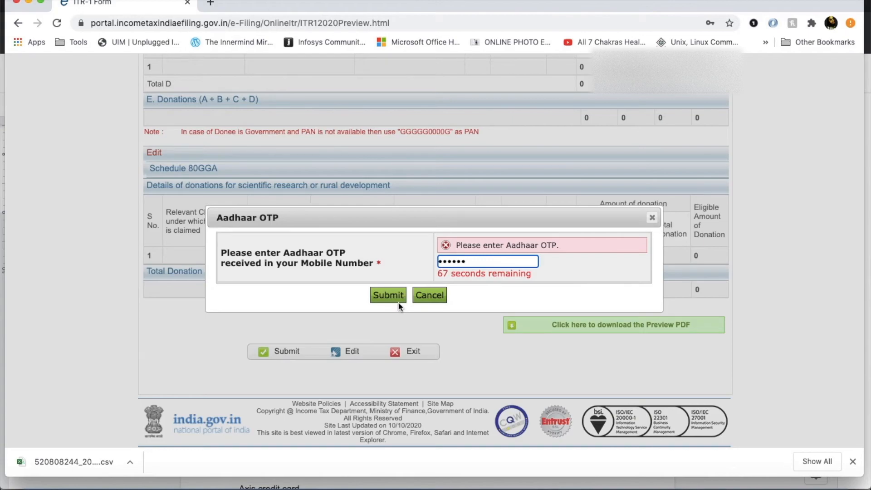
left_click(394, 300)
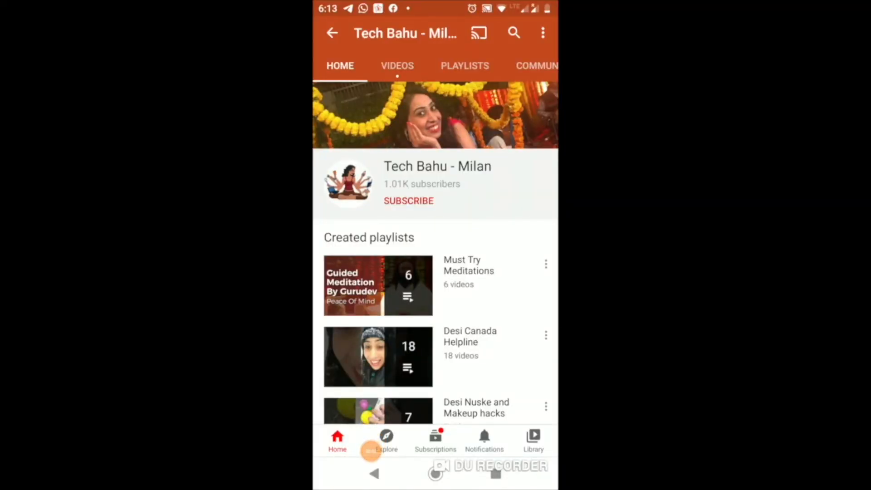
- Switch to YouTube, subscribe to the Tech Bahu channel and open its notification options
left_click(408, 201)
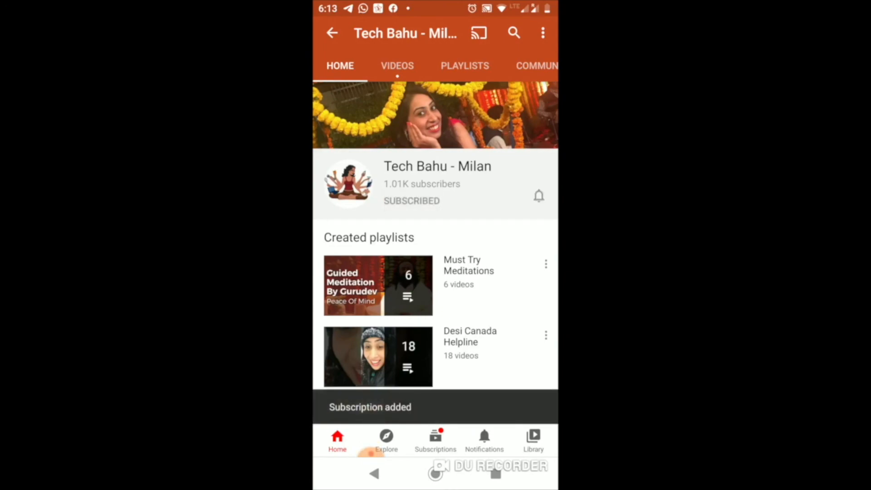
left_click(538, 195)
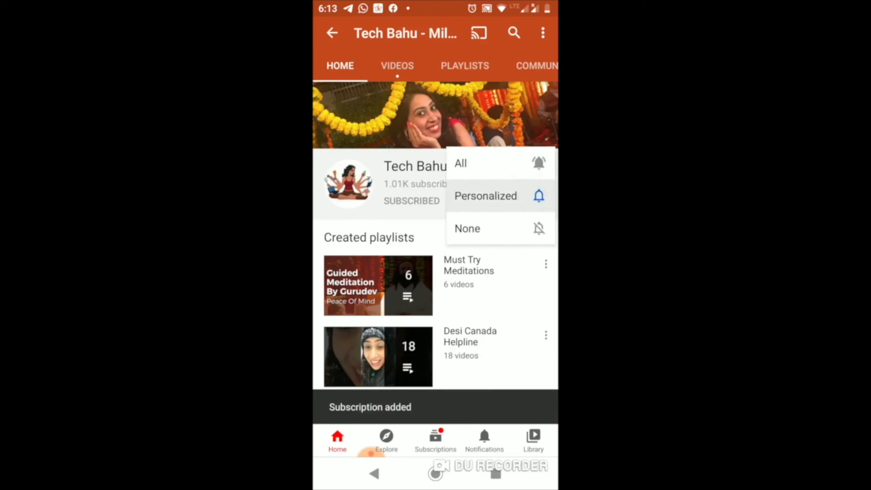